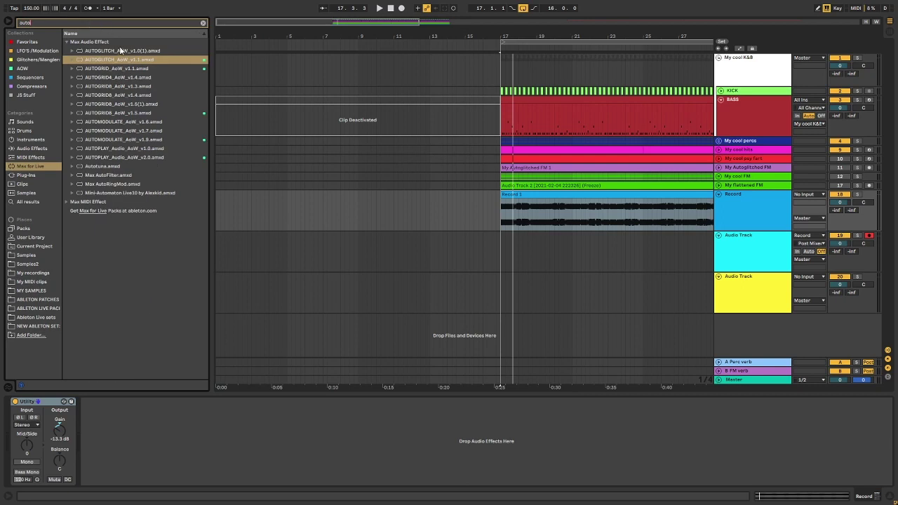
# - Add AUTOGLITCH_AoW_v1.1 after Utility on the Record track and hide the browser
pyautogui.moveTo(119, 60); pyautogui.dragTo(245, 105)
pyautogui.moveTo(594, 211); pyautogui.dragTo(595, 211)
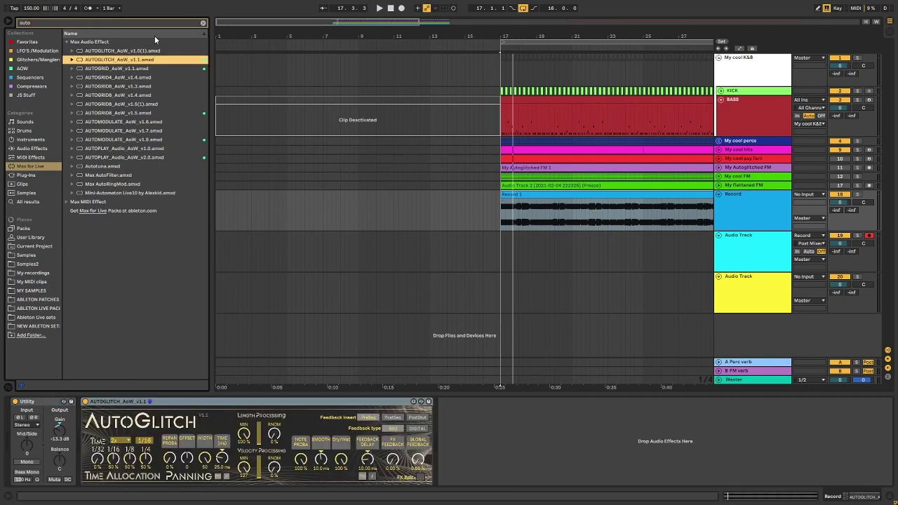
pyautogui.click(10, 22)
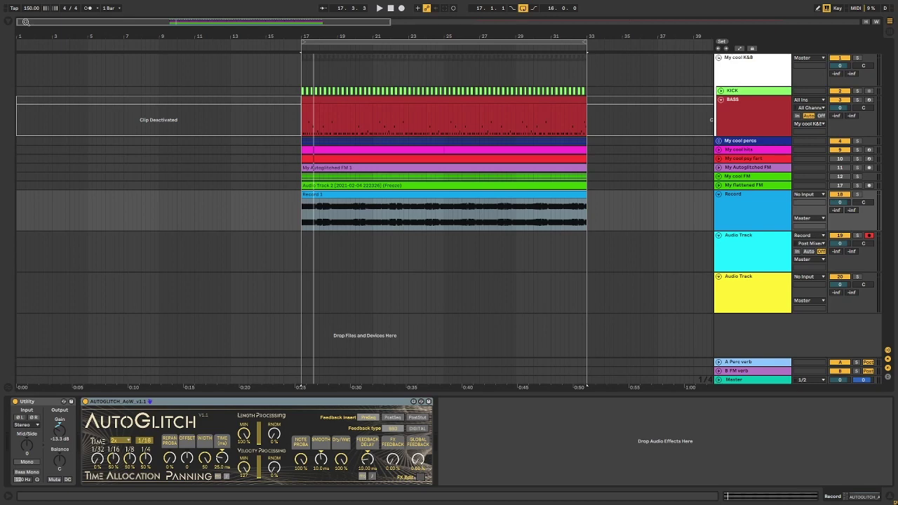
# - Bypass AutoGlitch, play the Record clip, and set the Record track's send to B FM verb to -11.0 dB
pyautogui.click(87, 407)
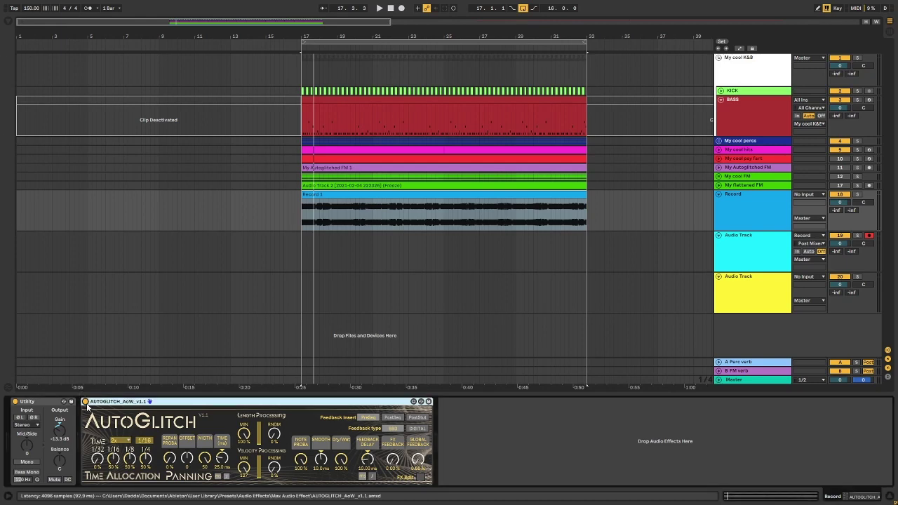
pyautogui.click(353, 218)
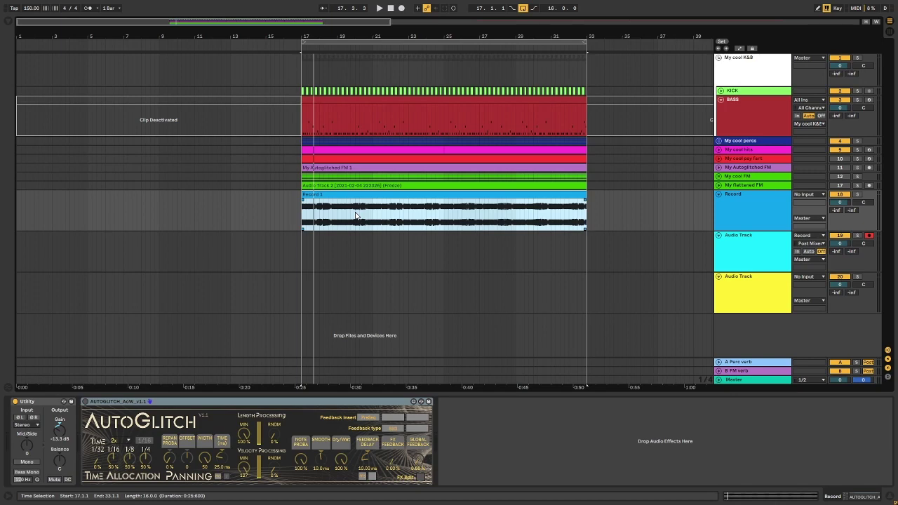
pyautogui.press('space')
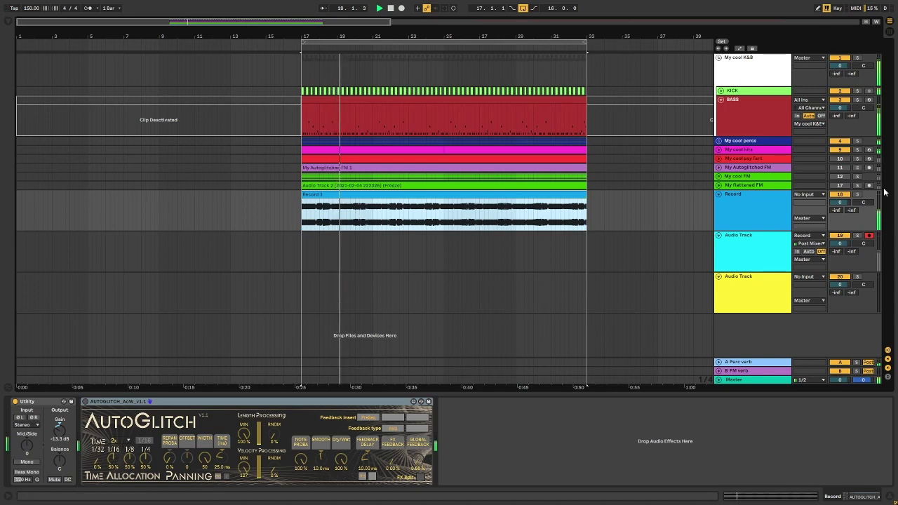
pyautogui.moveTo(840, 211)
pyautogui.mouseDown()
pyautogui.moveTo(840, 188)
pyautogui.moveTo(838, 208)
pyautogui.moveTo(852, 204)
pyautogui.moveTo(855, 214)
pyautogui.moveTo(833, 231)
pyautogui.moveTo(855, 205)
pyautogui.mouseUp()
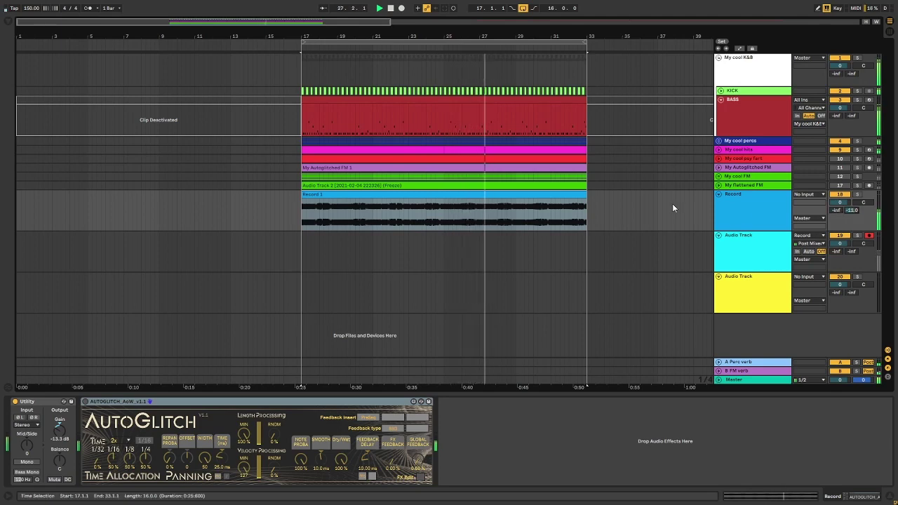
pyautogui.click(569, 195)
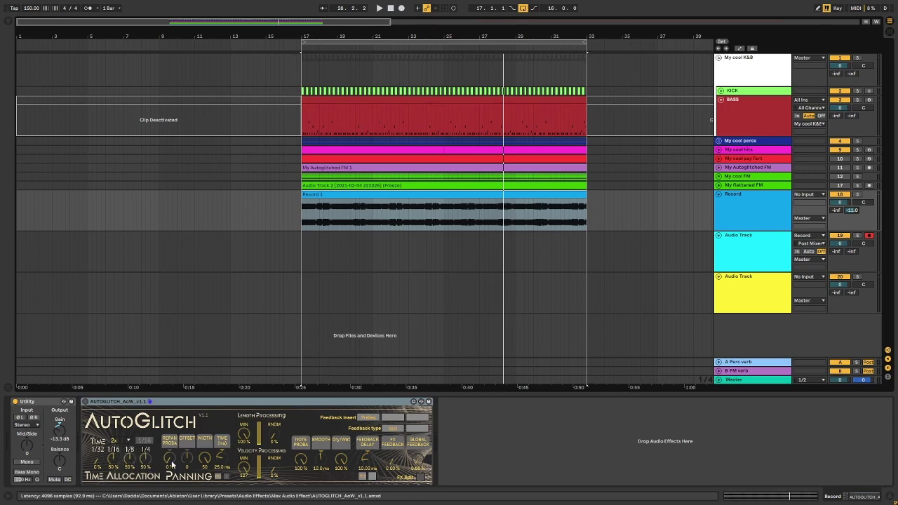
# - Set AutoGlitch's panning to 50% repan probability, width 30 and a tempo-synced time of 1/8
pyautogui.moveTo(171, 465); pyautogui.dragTo(170, 451)
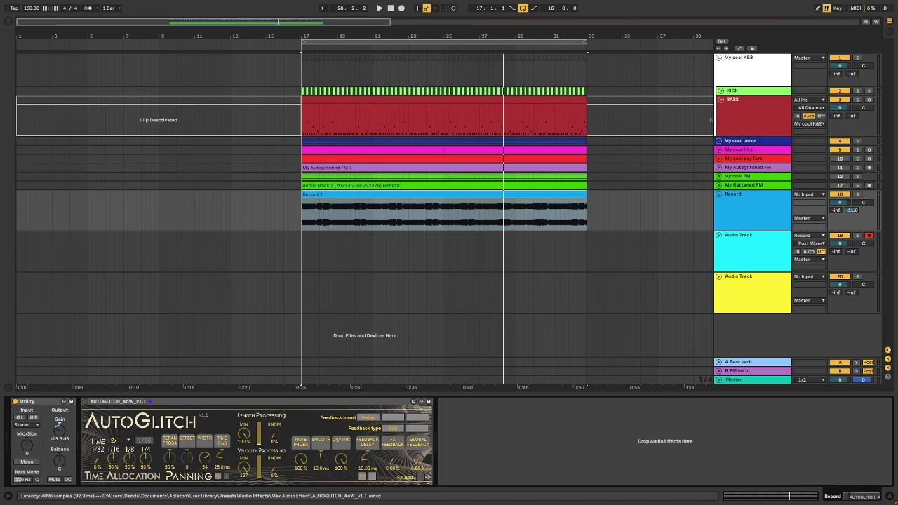
pyautogui.moveTo(205, 458); pyautogui.dragTo(204, 459)
pyautogui.moveTo(219, 457); pyautogui.dragTo(220, 440)
pyautogui.click(227, 477)
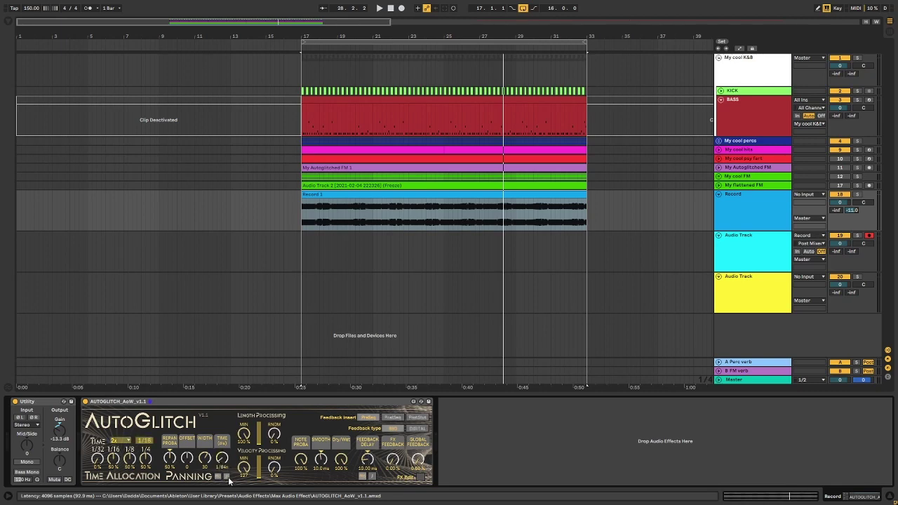
pyautogui.moveTo(221, 463); pyautogui.dragTo(222, 453)
# - Set AutoGlitch's time allocation multiplier to 4x
pyautogui.moveTo(246, 437); pyautogui.dragTo(246, 450)
pyautogui.click(120, 440)
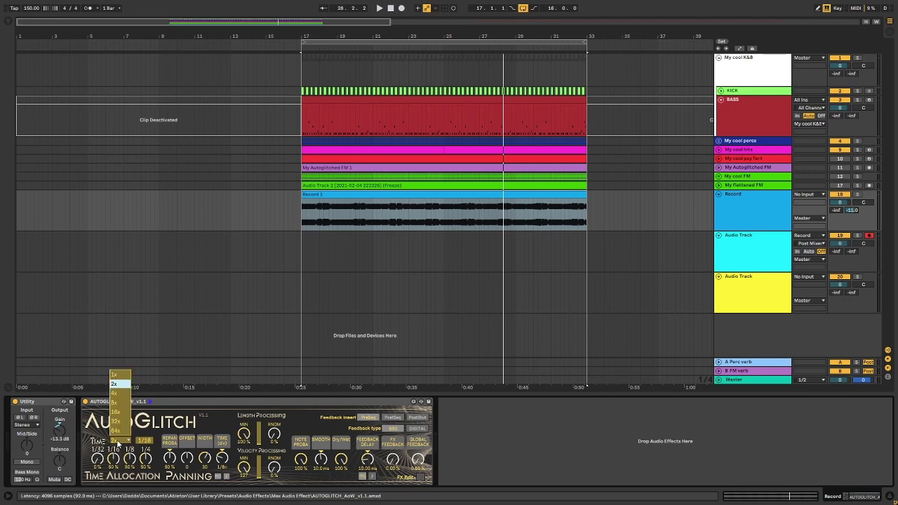
pyautogui.click(120, 394)
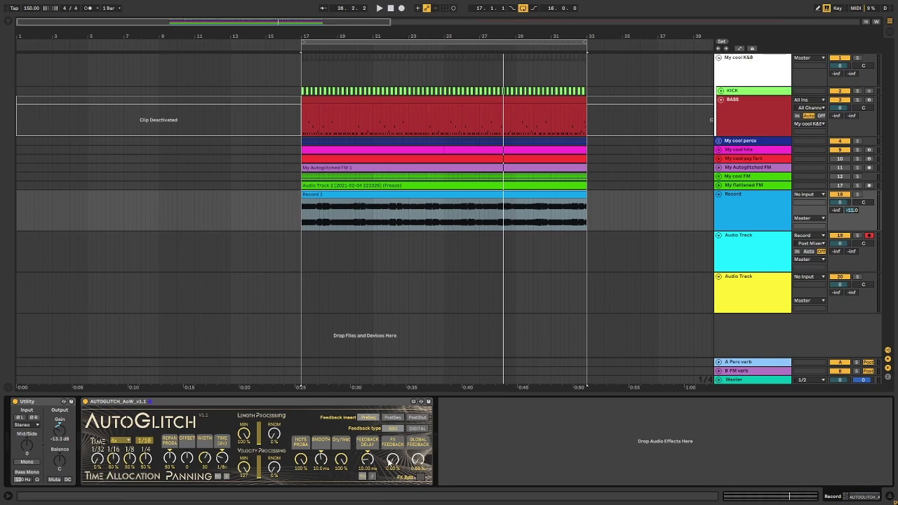
# - Open AutoGlitch's FX section and lower the lowpass filter's center frequency to 267 Hz
pyautogui.click(421, 478)
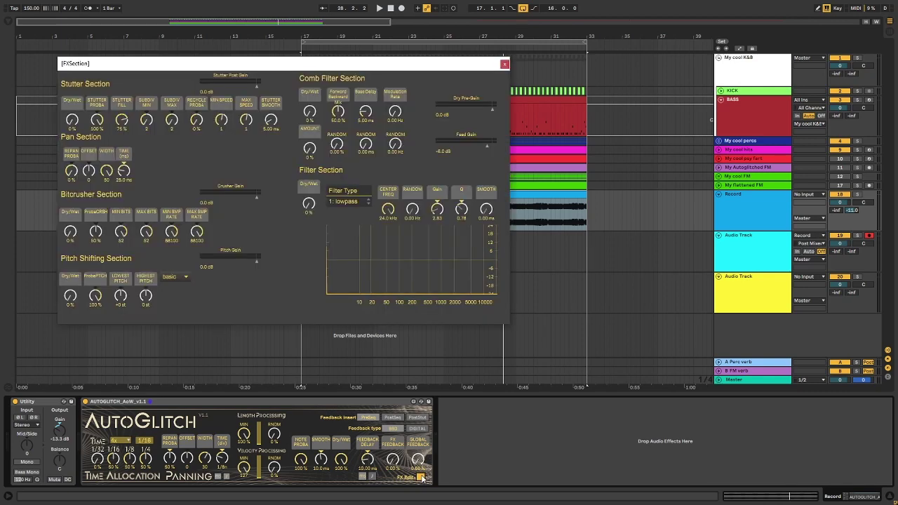
pyautogui.moveTo(277, 67); pyautogui.dragTo(437, 75)
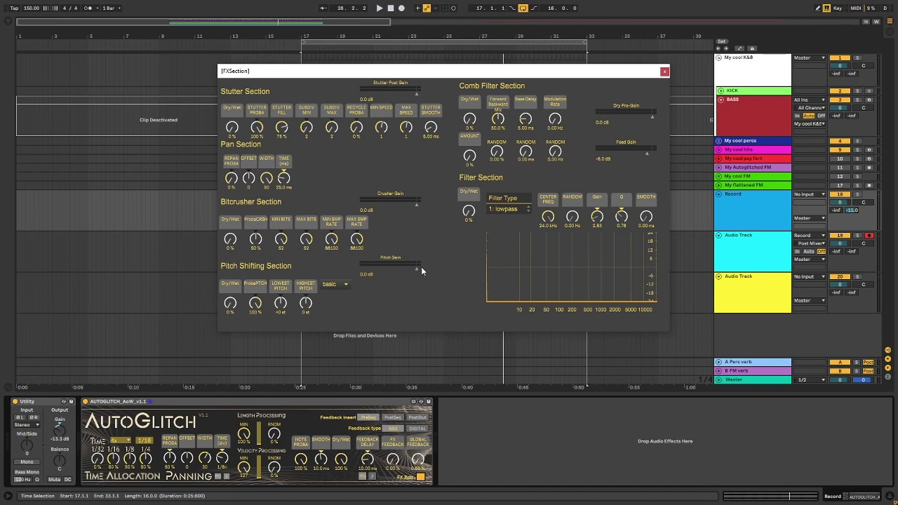
pyautogui.click(341, 286)
pyautogui.moveTo(469, 212)
pyautogui.mouseDown()
pyautogui.moveTo(469, 189)
pyautogui.moveTo(469, 213)
pyautogui.mouseUp()
pyautogui.moveTo(548, 220); pyautogui.dragTo(548, 193)
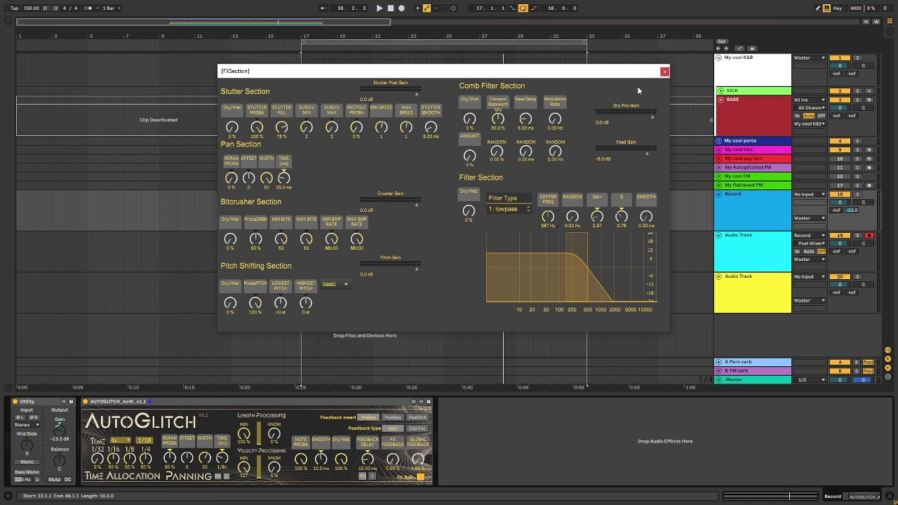
# - Start playback and set the Stutter section's Dry/Wet and Stutter Fill to 100%
pyautogui.click(295, 401)
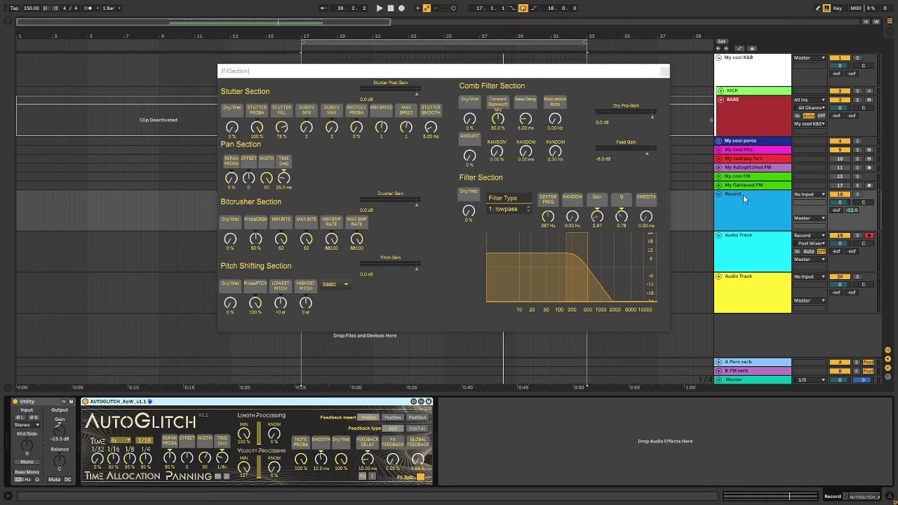
pyautogui.press('space')
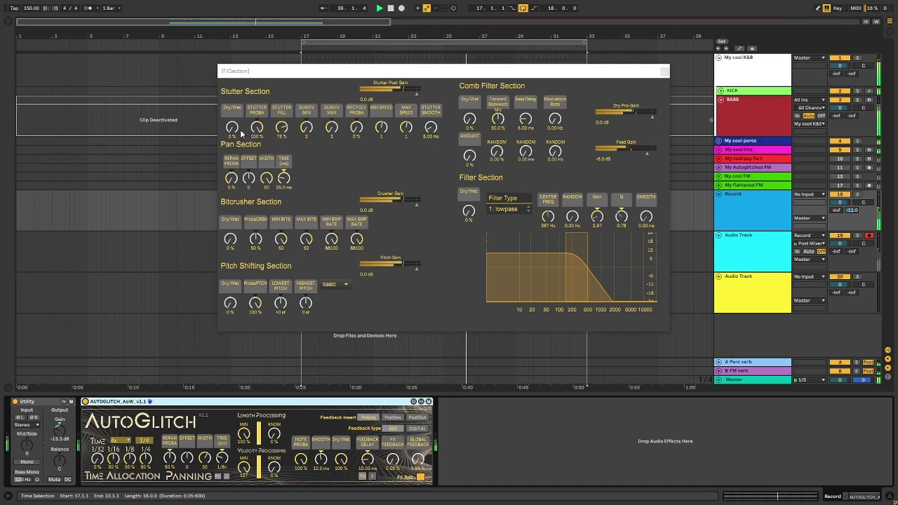
pyautogui.moveTo(235, 130); pyautogui.dragTo(234, 63)
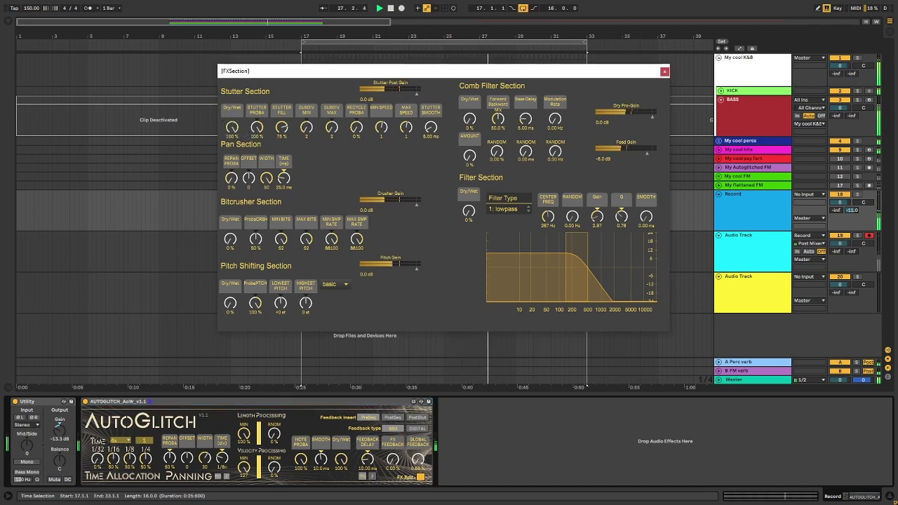
pyautogui.moveTo(283, 129); pyautogui.dragTo(332, 127)
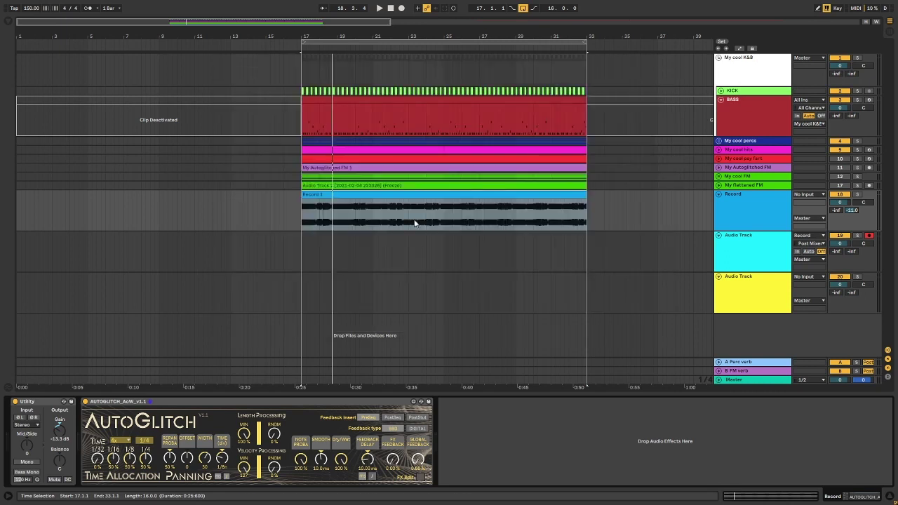
# - Start recording from bar 17 into the armed cyan Audio Track and reopen the Record track's AutoGlitch FX section
pyautogui.click(376, 204)
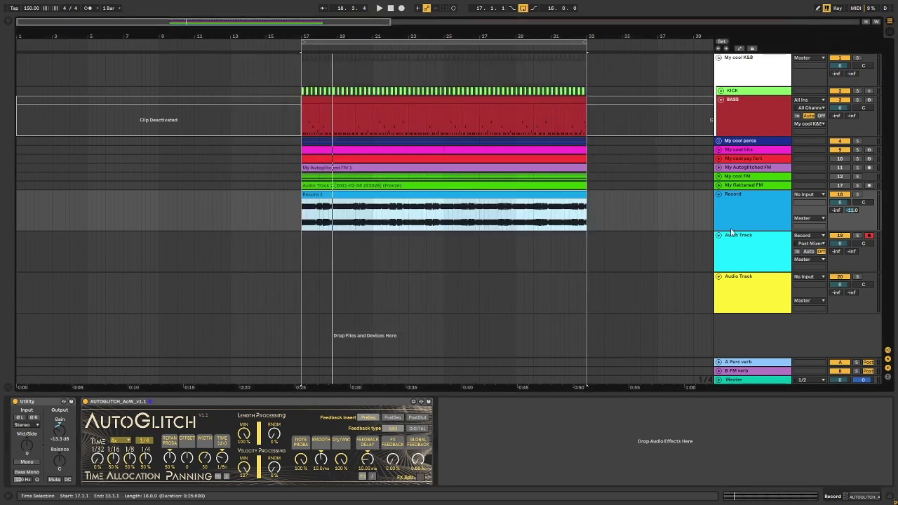
pyautogui.click(303, 256)
pyautogui.click(402, 8)
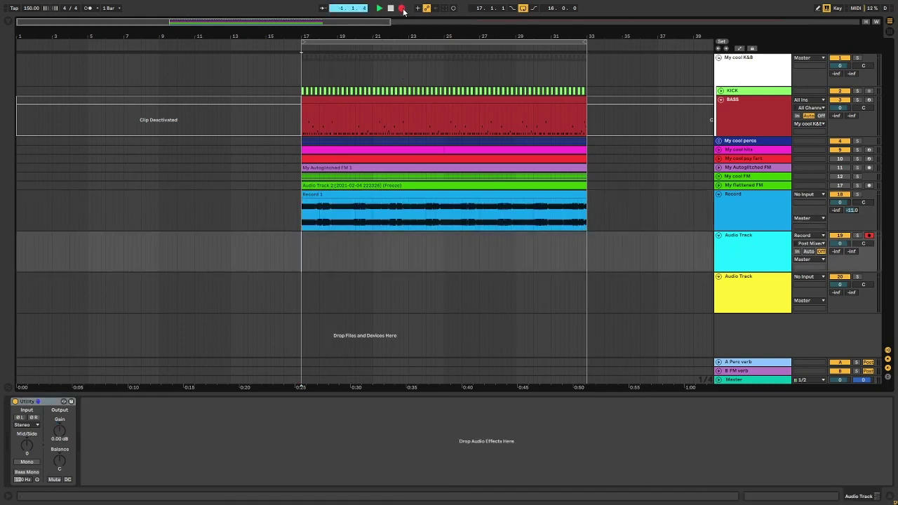
pyautogui.click(756, 204)
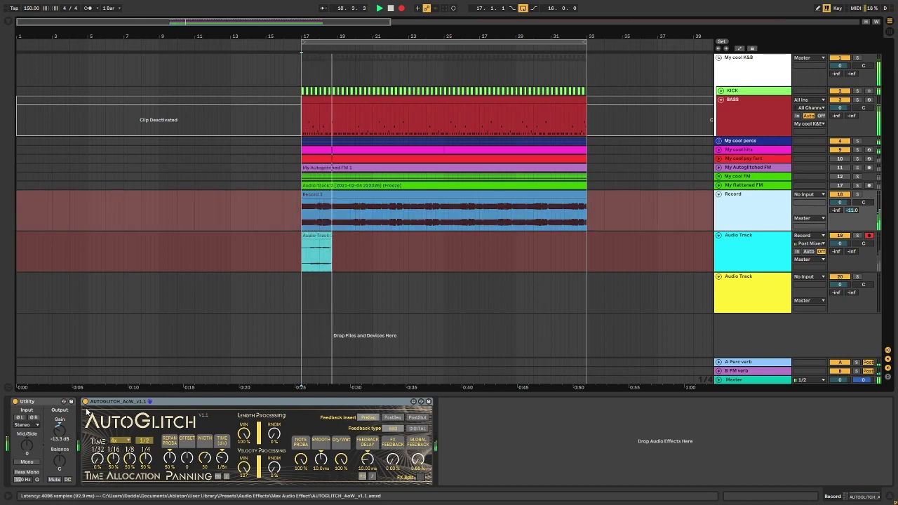
pyautogui.click(415, 478)
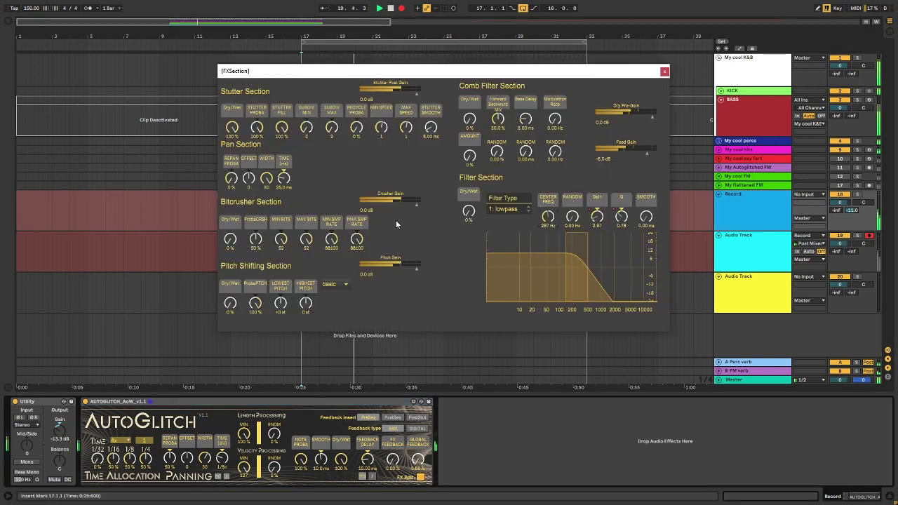
# - While recording, raise Subdiv Max and Recycle Proba, then sweep the stutter speeds to -2 and 3 and back to 1
pyautogui.moveTo(324, 126); pyautogui.dragTo(356, 99)
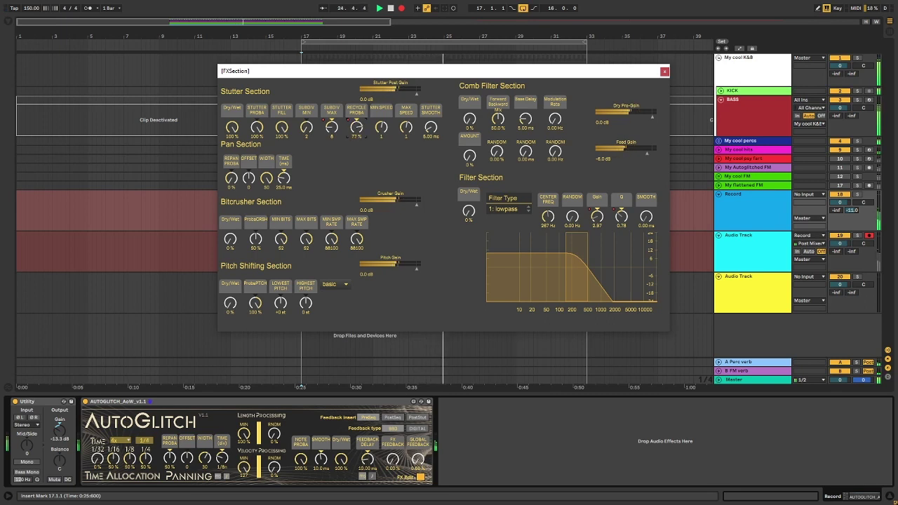
pyautogui.moveTo(380, 129); pyautogui.dragTo(405, 121)
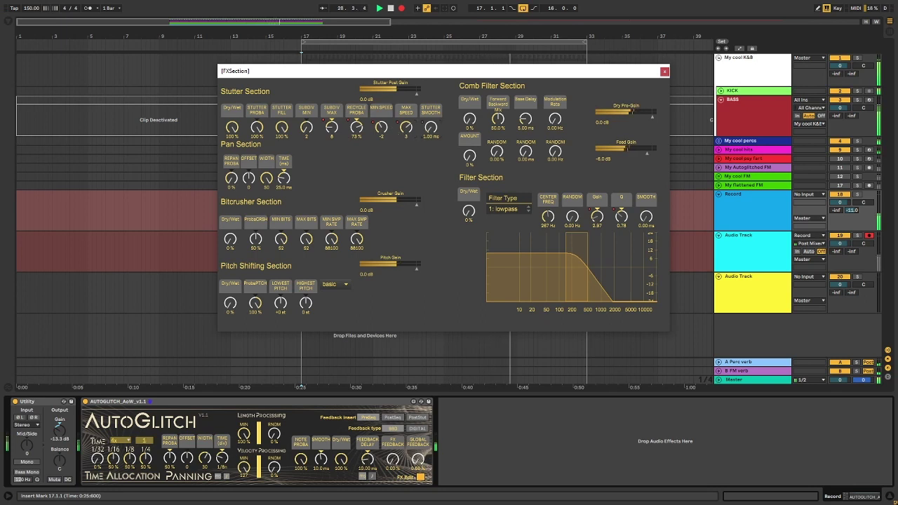
pyautogui.moveTo(405, 127); pyautogui.dragTo(381, 120)
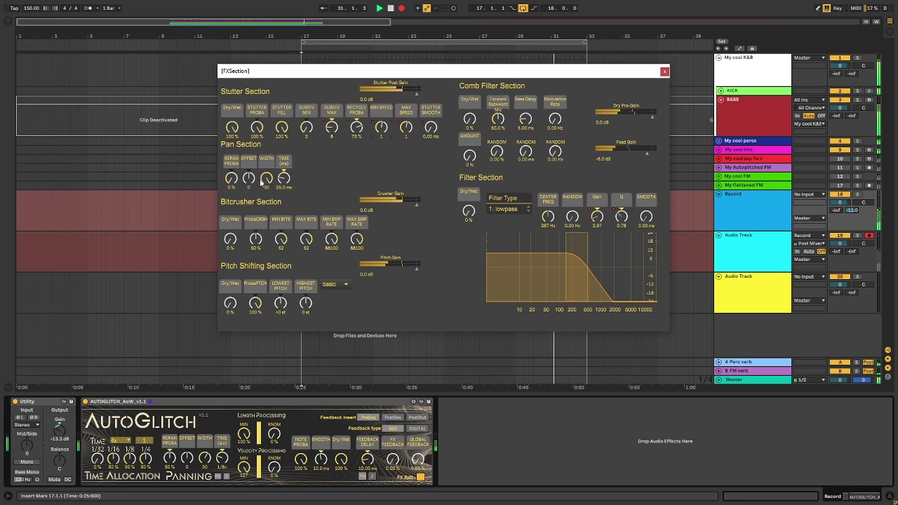
# - Dip Stutter Fill and return it to 100%, then settle Recycle Proba at 50% and Subdiv Max at 4
pyautogui.moveTo(356, 127)
pyautogui.mouseDown()
pyautogui.moveTo(356, 117)
pyautogui.moveTo(356, 137)
pyautogui.mouseUp()
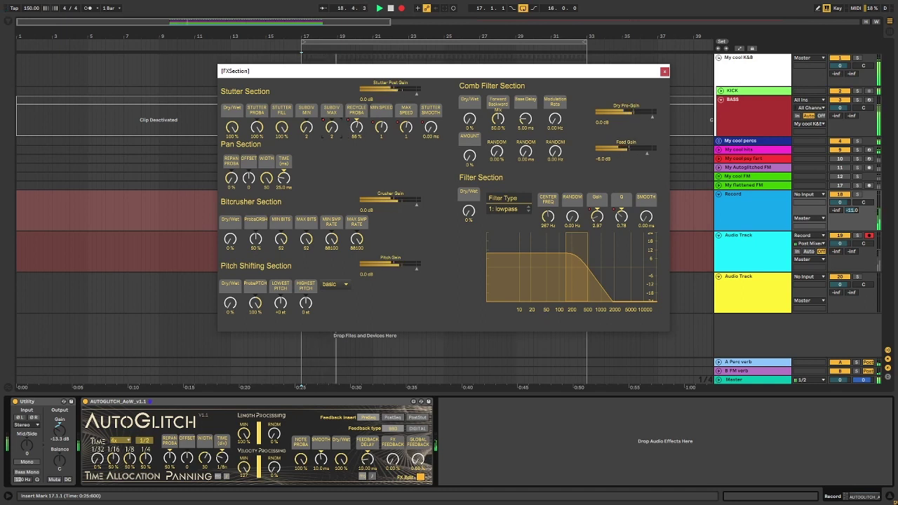
pyautogui.moveTo(282, 127); pyautogui.dragTo(282, 137)
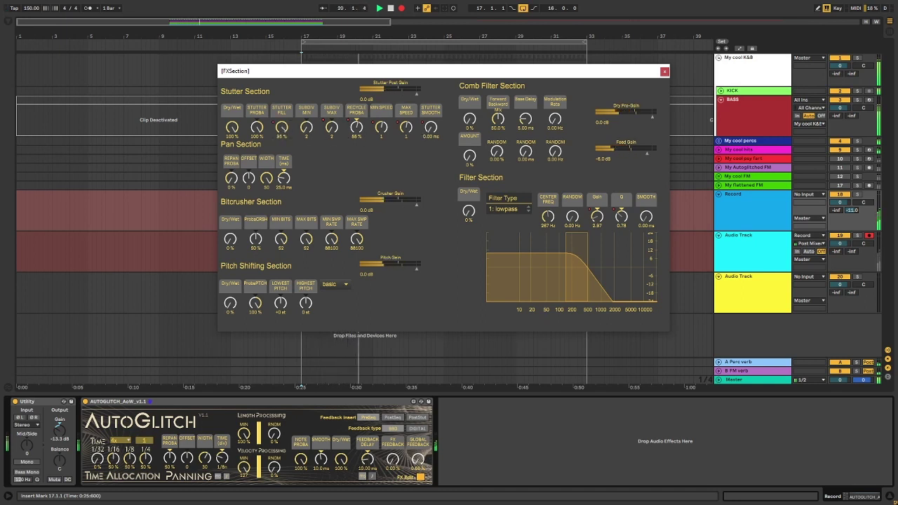
pyautogui.moveTo(357, 127); pyautogui.dragTo(356, 130)
pyautogui.moveTo(283, 130); pyautogui.dragTo(282, 108)
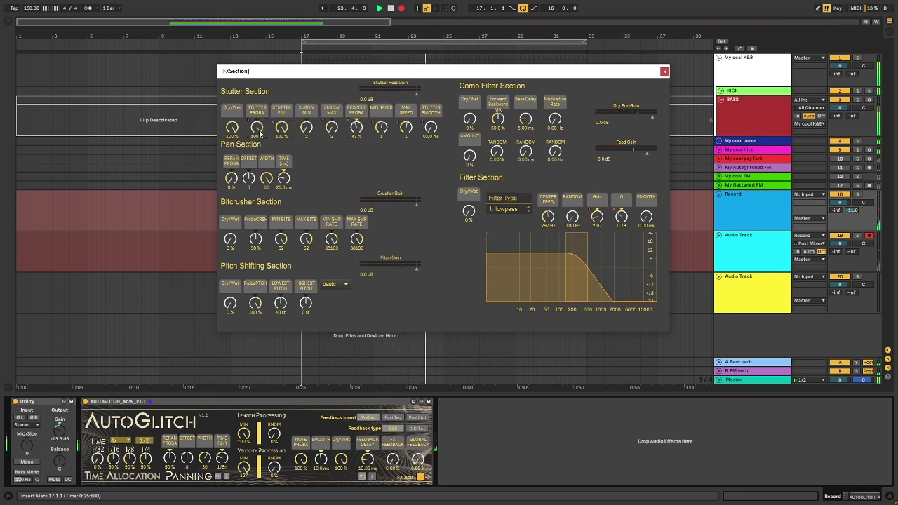
pyautogui.moveTo(356, 128); pyautogui.dragTo(357, 126)
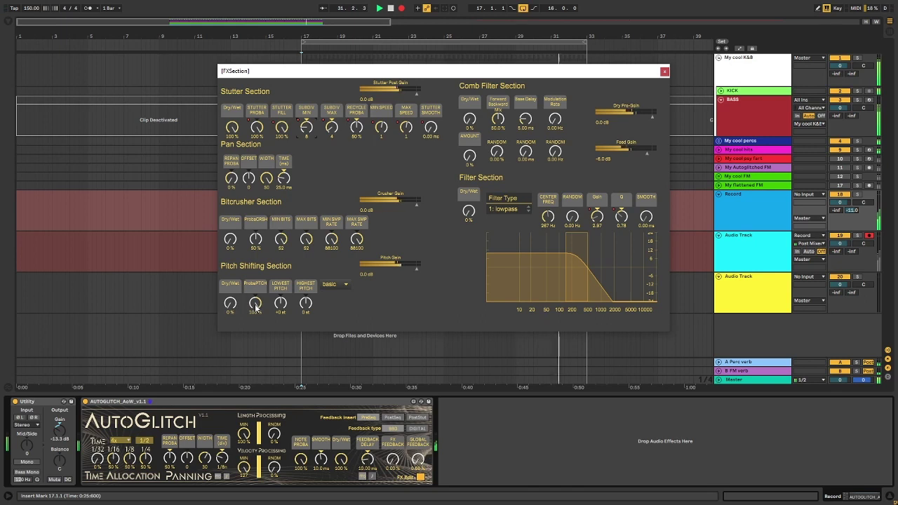
# - Set the Pitch Shifting Dry/Wet to 100% with a pitch range from -13 st to +13 st
pyautogui.moveTo(236, 310); pyautogui.dragTo(237, 302)
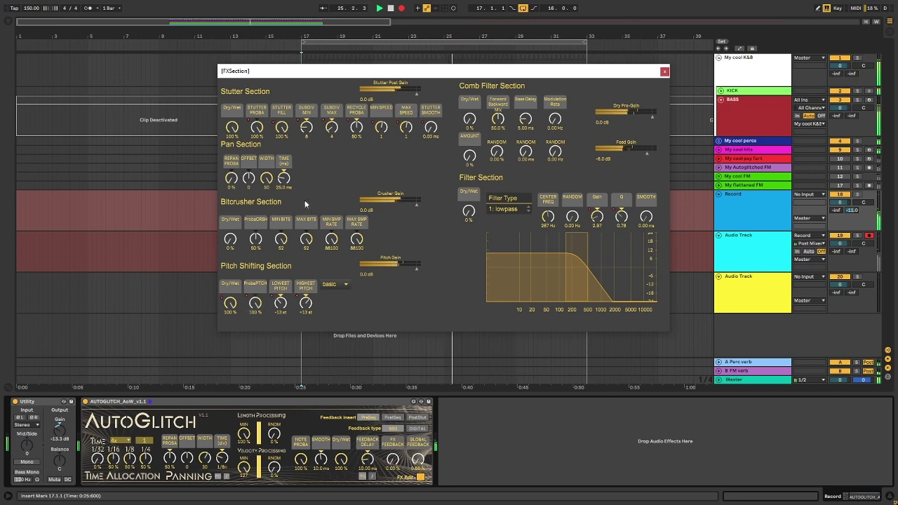
# - Set the Stutter section to Subdiv Min and Max 2, Recycle Proba 0%, Stutter Fill 100%, Min Speed -2 and Max Speed 3
pyautogui.moveTo(332, 129); pyautogui.dragTo(331, 117)
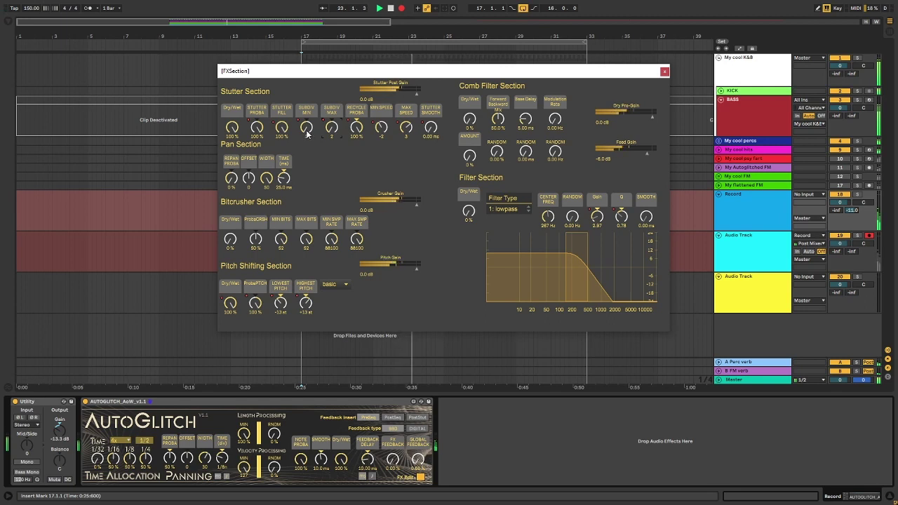
pyautogui.moveTo(282, 129)
pyautogui.mouseDown()
pyautogui.moveTo(283, 151)
pyautogui.moveTo(283, 139)
pyautogui.mouseUp()
pyautogui.moveTo(356, 128); pyautogui.dragTo(356, 198)
pyautogui.moveTo(282, 128); pyautogui.dragTo(282, 99)
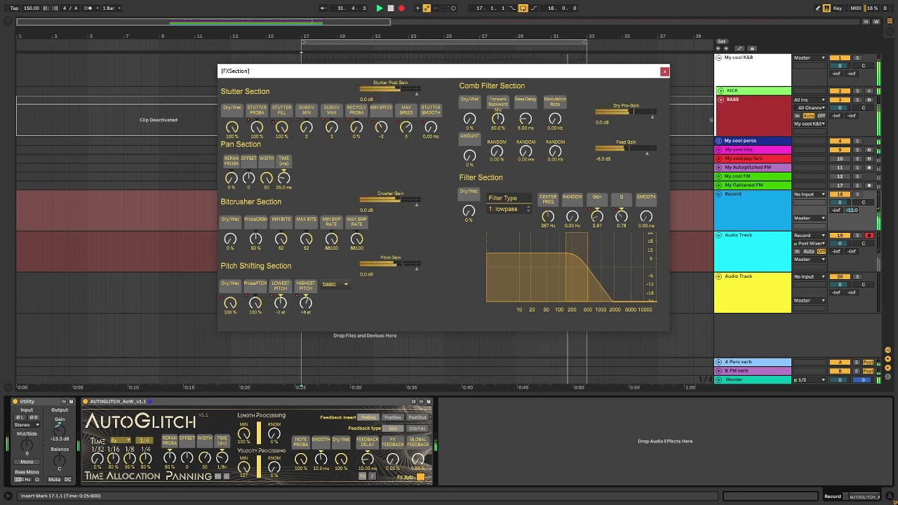
# - Set the highest pitch to +4 st and lower the pitch-shift probability
pyautogui.moveTo(306, 303); pyautogui.dragTo(256, 340)
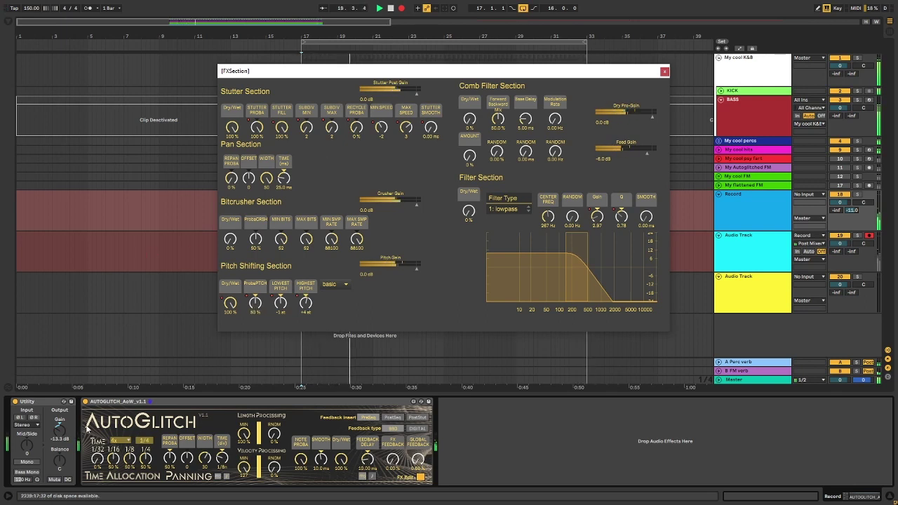
# - Raise the 1/32 probability in AutoGlitch's time allocation
pyautogui.click(174, 416)
pyautogui.click(119, 440)
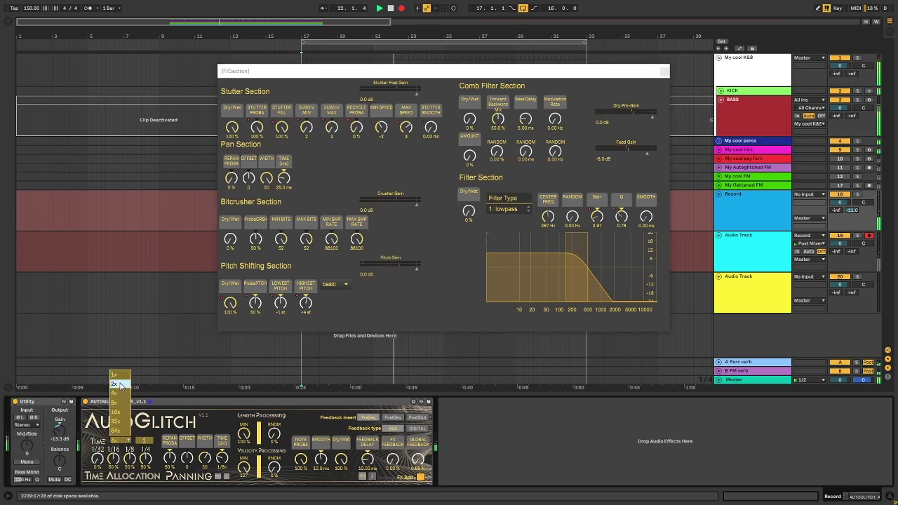
pyautogui.click(142, 382)
pyautogui.moveTo(97, 459); pyautogui.dragTo(97, 435)
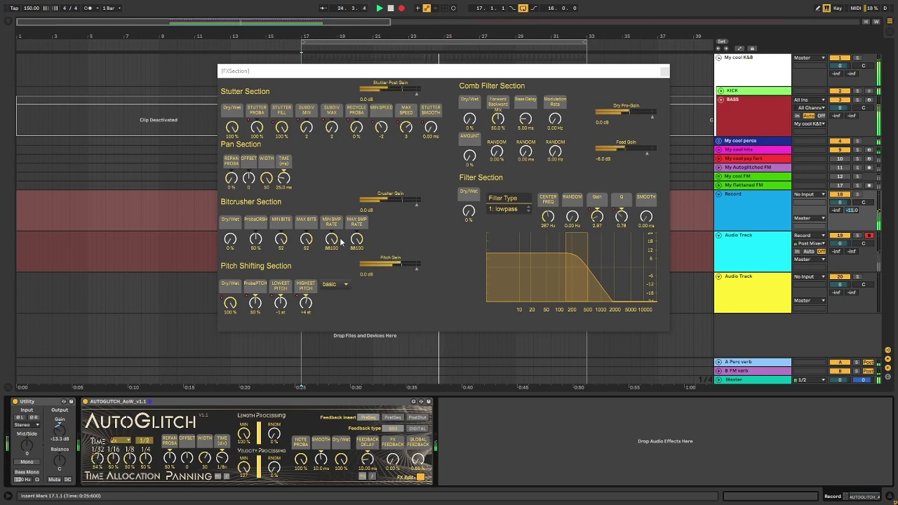
# - Set the stutter Min and Max Speed to 1 and the Pitch Shifting section to 0% Dry/Wet with a 0 st range
pyautogui.click(358, 127)
pyautogui.moveTo(407, 127); pyautogui.dragTo(382, 110)
pyautogui.moveTo(306, 303); pyautogui.dragTo(240, 330)
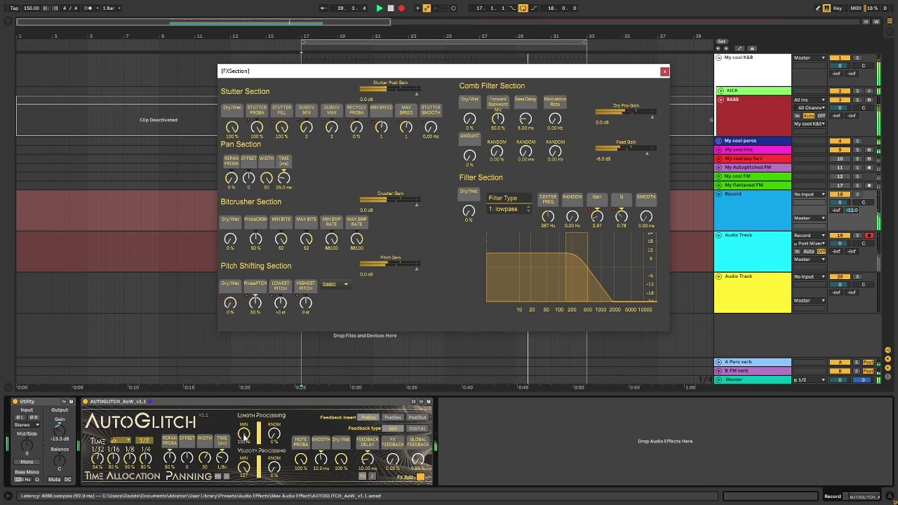
# - Lower the Length Processing minimum in AutoGlitch to about 26%
pyautogui.moveTo(244, 434); pyautogui.dragTo(275, 399)
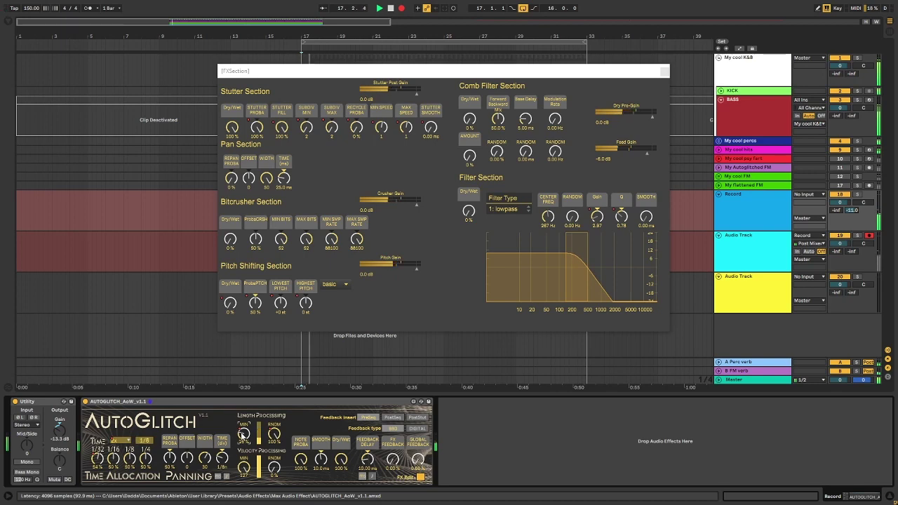
pyautogui.moveTo(244, 434); pyautogui.dragTo(244, 435)
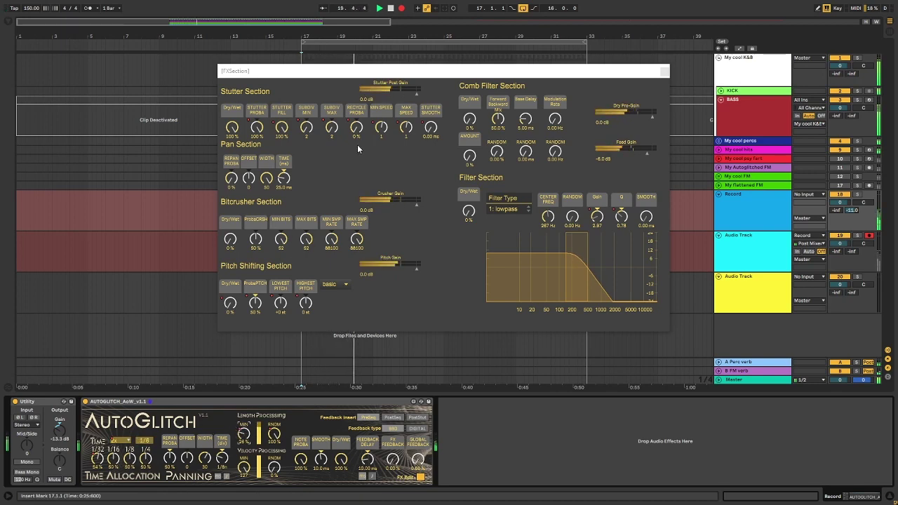
# - Set the Stutter section to Subdiv Min 2, Subdiv Max 4, Recycle Proba 100%, Min Speed 1 and Max Speed 2
pyautogui.click(306, 128)
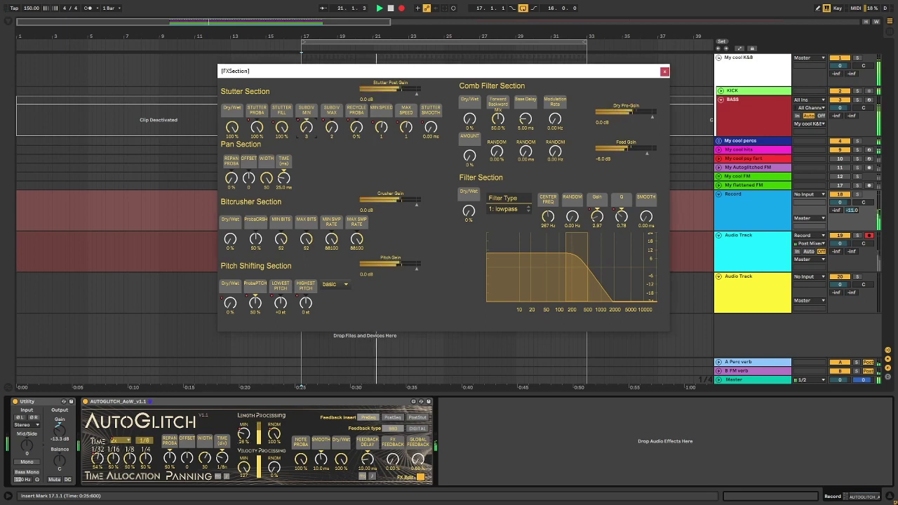
pyautogui.moveTo(330, 133); pyautogui.dragTo(356, 67)
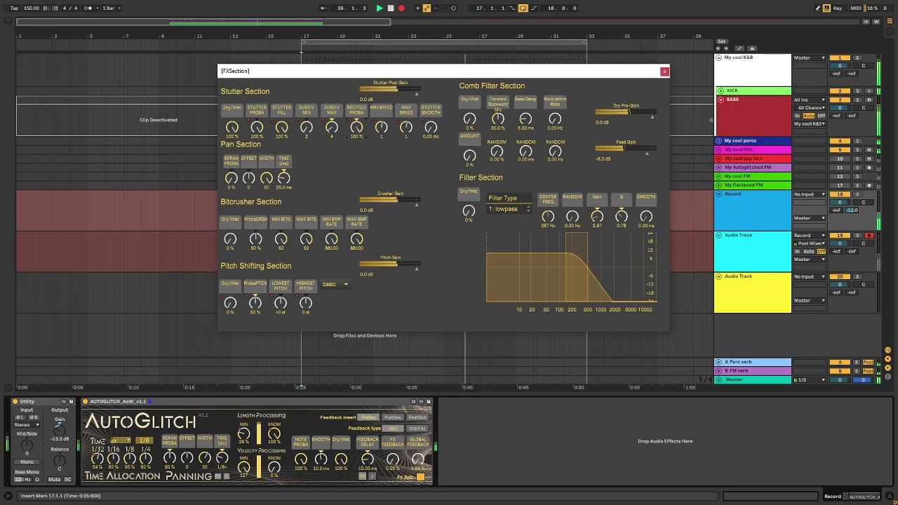
pyautogui.moveTo(381, 128); pyautogui.dragTo(381, 183)
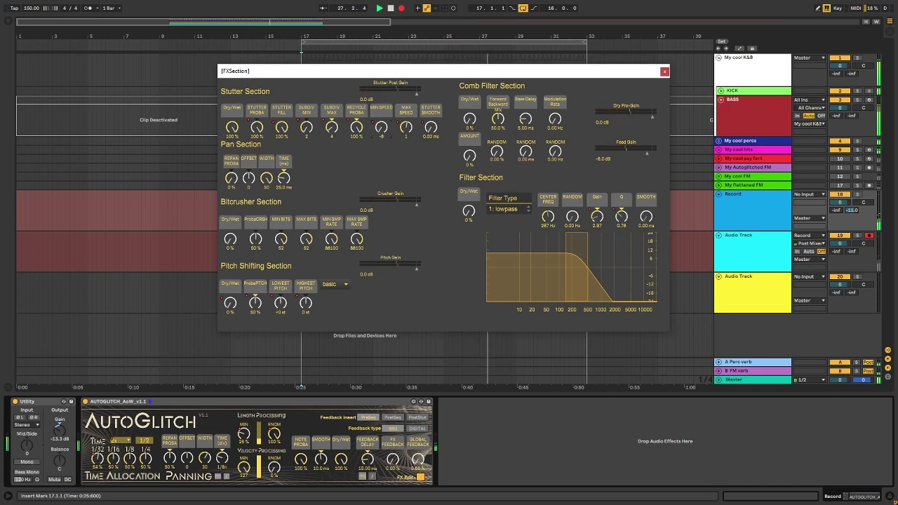
pyautogui.moveTo(405, 128); pyautogui.dragTo(406, 105)
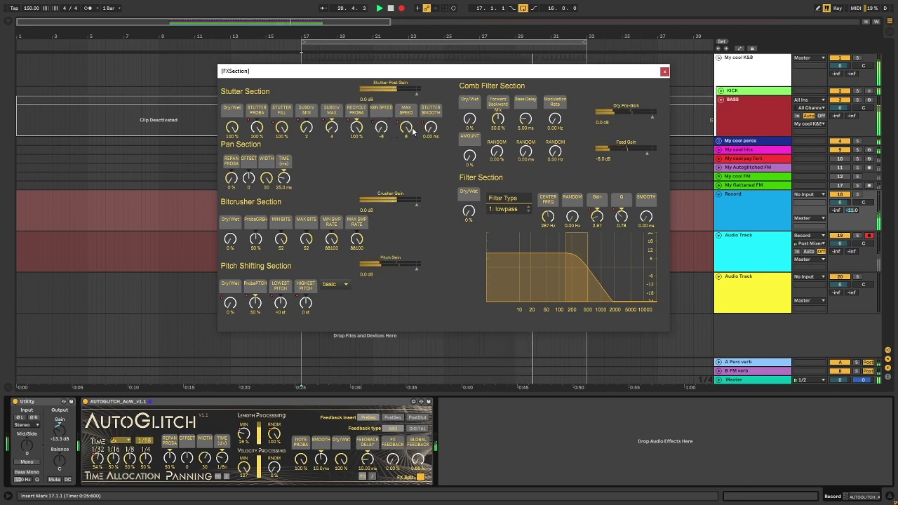
pyautogui.moveTo(406, 128); pyautogui.dragTo(385, 119)
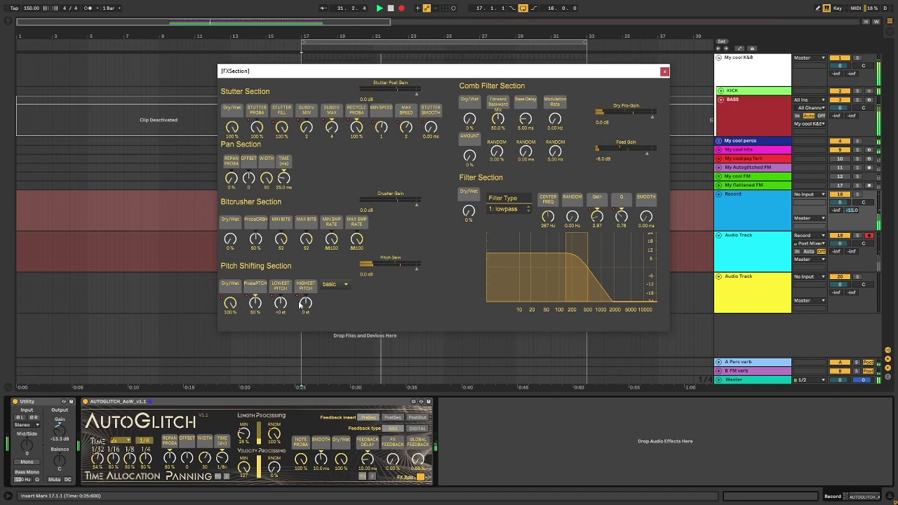
# - Set the pitch Dry/Wet to 100%, highest pitch to +8 st and minimum length to 100%, and raise the 1/4 time probability
pyautogui.moveTo(300, 304); pyautogui.dragTo(301, 287)
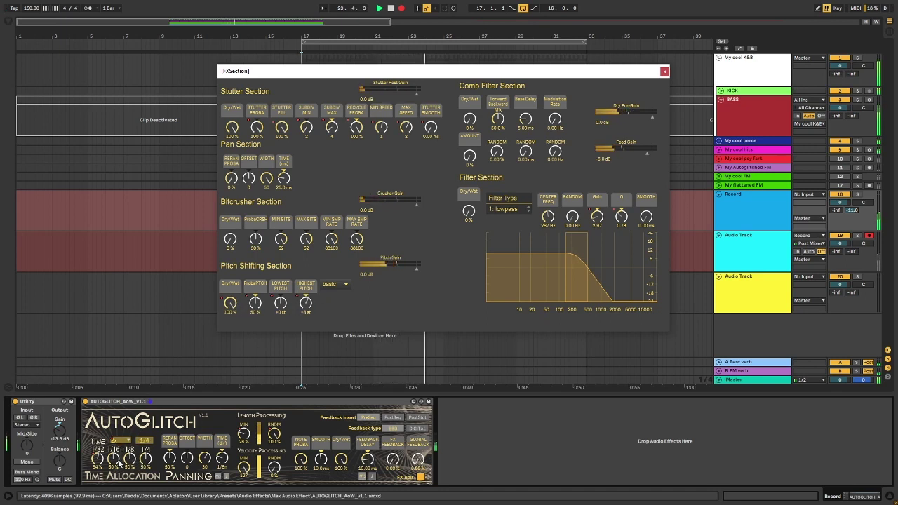
pyautogui.moveTo(146, 459); pyautogui.dragTo(146, 442)
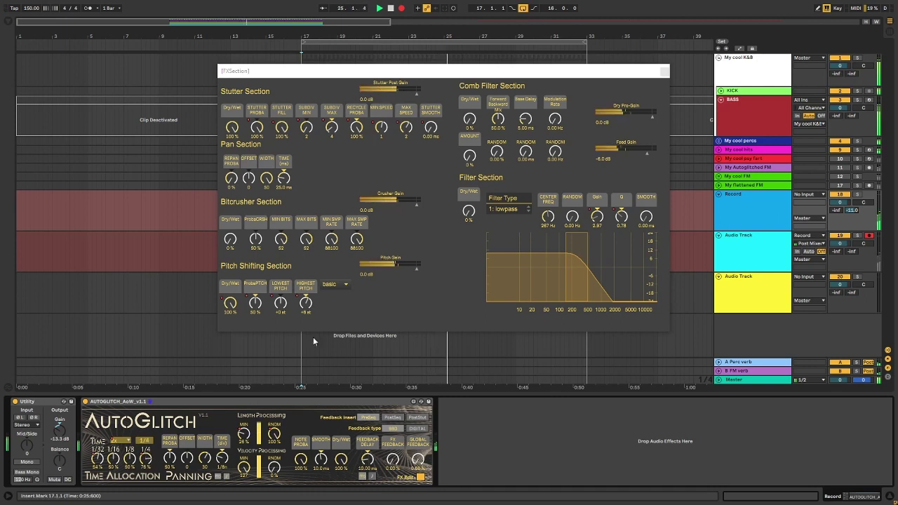
pyautogui.moveTo(241, 433); pyautogui.dragTo(241, 415)
# - Set the Stutter section to Subdiv Min 4, Subdiv Max 2, Recycle Proba 0% and Max Speed 1, with pitch Dry/Wet at 0%
pyautogui.moveTo(429, 128); pyautogui.dragTo(408, 126)
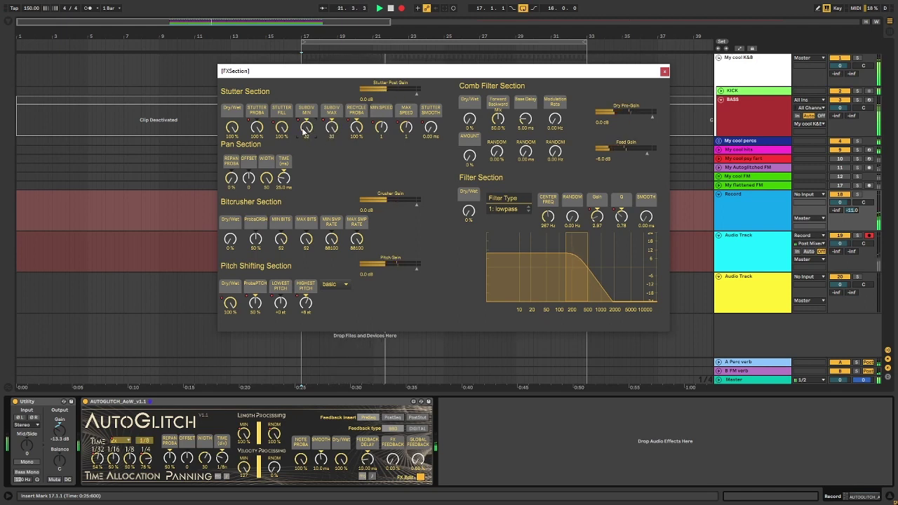
pyautogui.moveTo(306, 127); pyautogui.dragTo(356, 168)
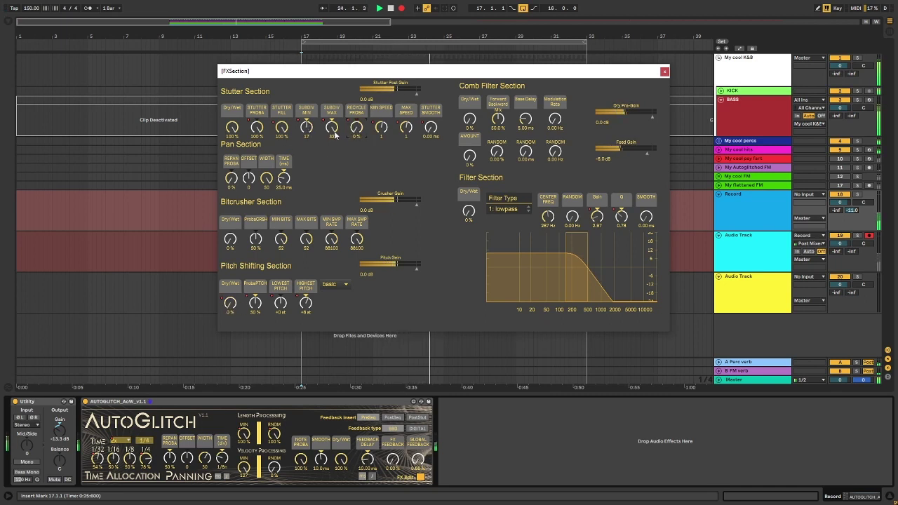
pyautogui.moveTo(336, 135); pyautogui.dragTo(335, 158)
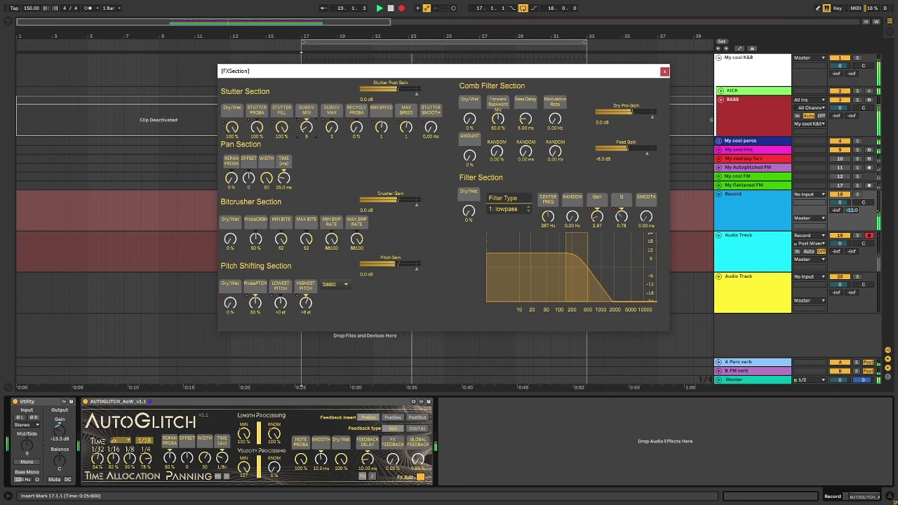
# - Change AutoGlitch's time multiplier to 8x and set the stutter Dry/Wet to 0%
pyautogui.moveTo(234, 131)
pyautogui.mouseDown()
pyautogui.moveTo(234, 139)
pyautogui.moveTo(234, 119)
pyautogui.mouseUp()
pyautogui.click(128, 441)
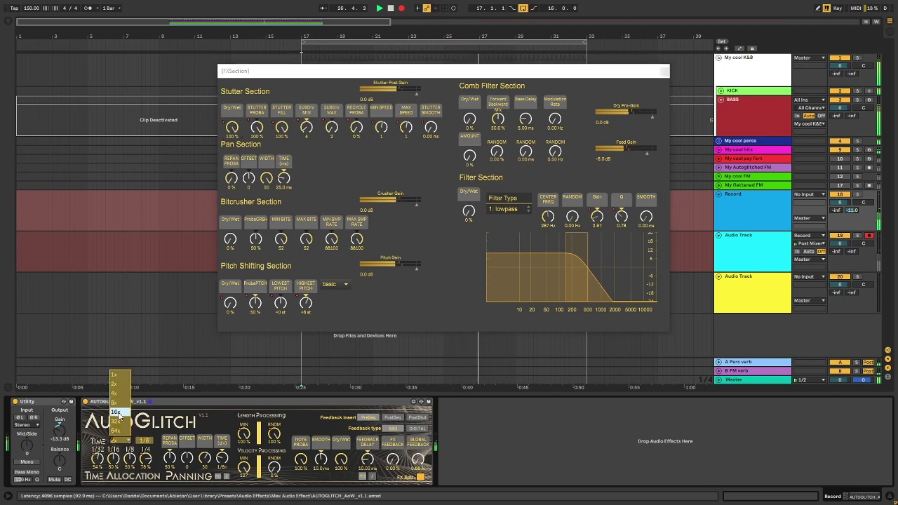
pyautogui.click(120, 397)
pyautogui.moveTo(234, 130); pyautogui.dragTo(233, 133)
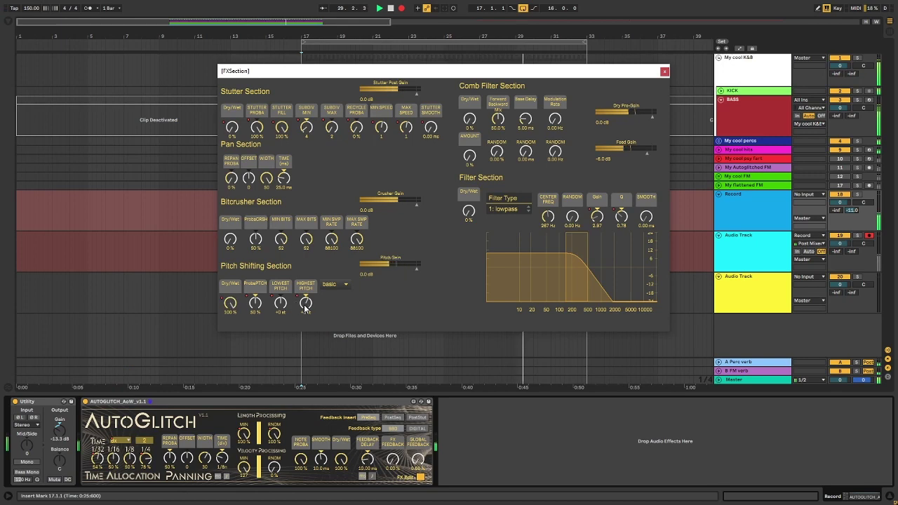
# - Set the pitch shifter's quality to best, its probability to 100% and its range from -20 st to +29 st
pyautogui.click(330, 285)
pyautogui.click(335, 324)
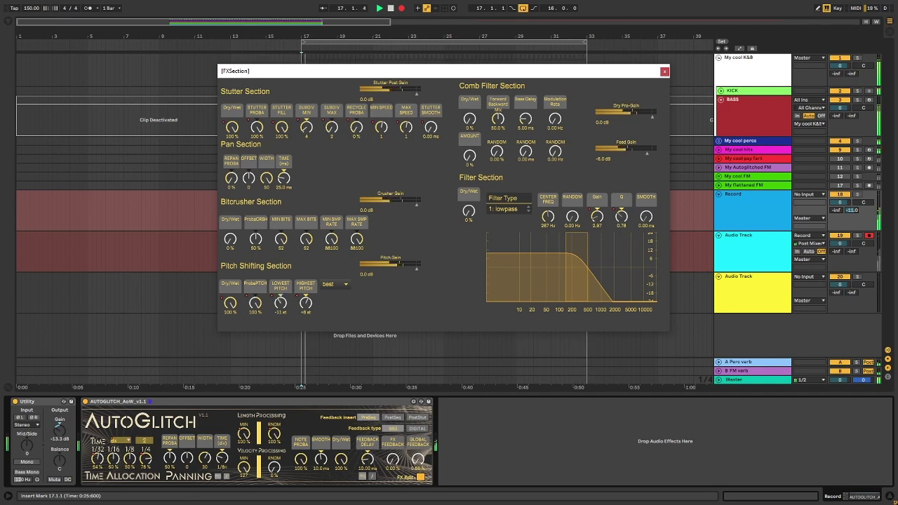
pyautogui.moveTo(281, 303); pyautogui.dragTo(281, 306)
pyautogui.moveTo(244, 435); pyautogui.dragTo(244, 478)
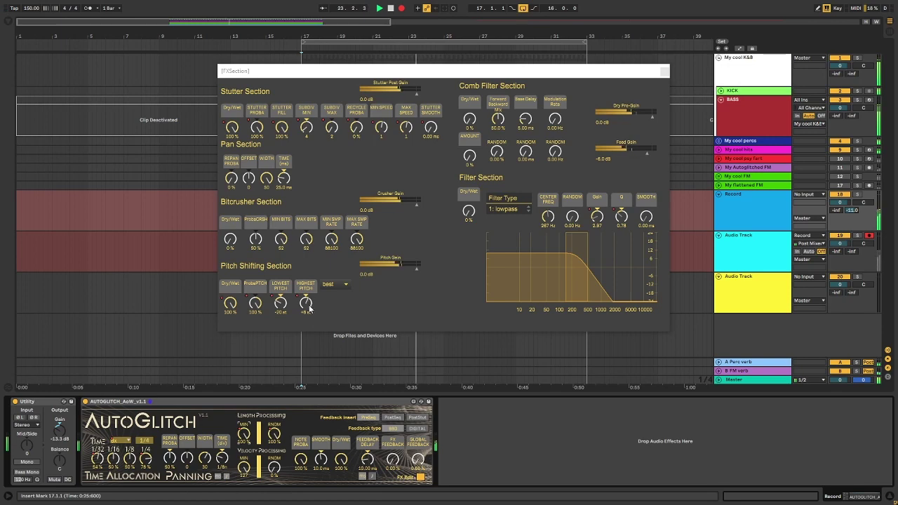
pyautogui.moveTo(309, 308); pyautogui.dragTo(308, 299)
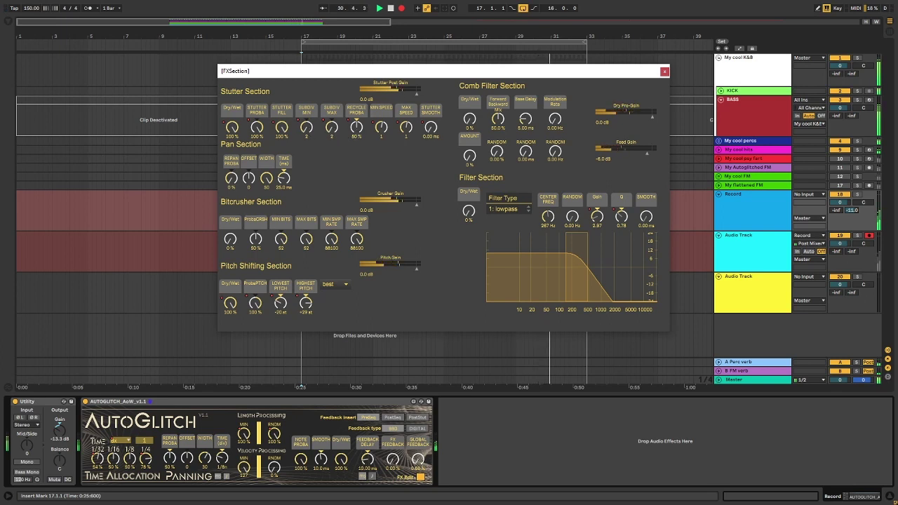
# - Set stutter Subdiv Min and Max to 4, Recycle Proba to about 50% and Stutter Fill to 100%, toggling the pitch Dry/Wet
pyautogui.moveTo(309, 131); pyautogui.dragTo(283, 165)
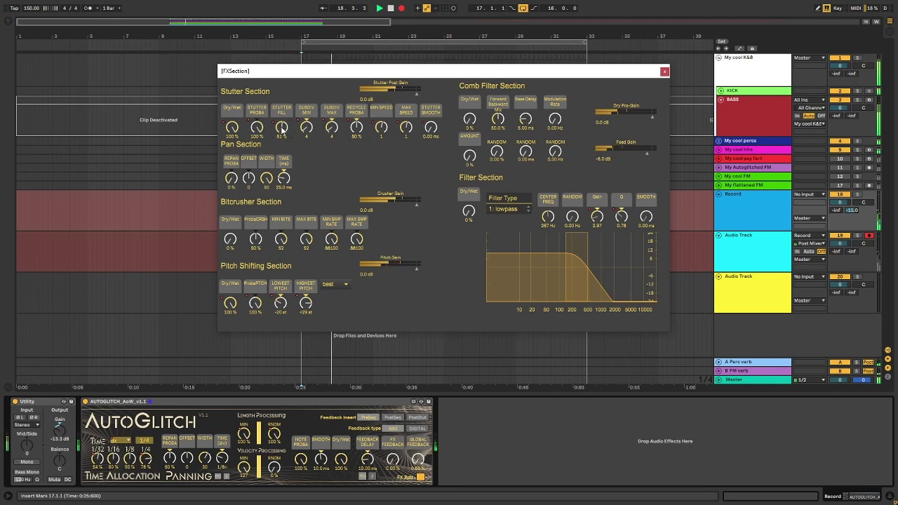
pyautogui.moveTo(281, 127); pyautogui.dragTo(281, 105)
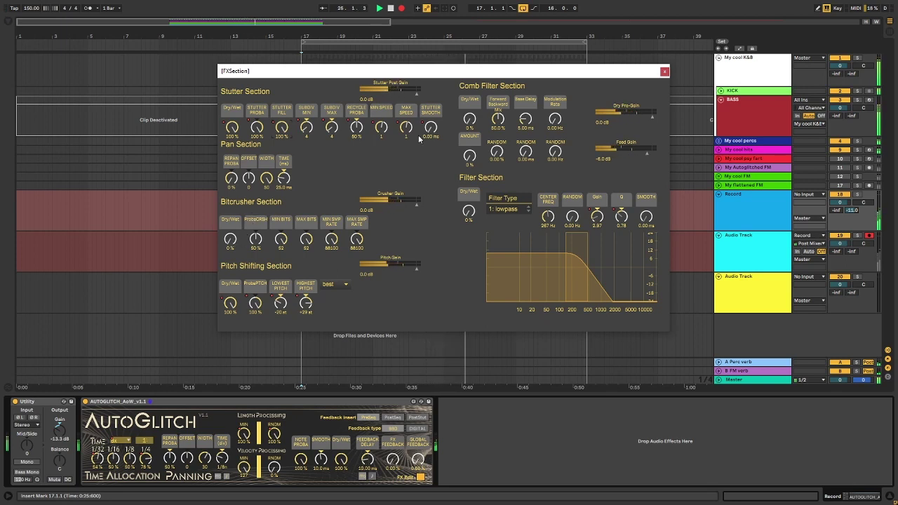
pyautogui.moveTo(231, 303); pyautogui.dragTo(225, 386)
pyautogui.moveTo(356, 131); pyautogui.dragTo(356, 137)
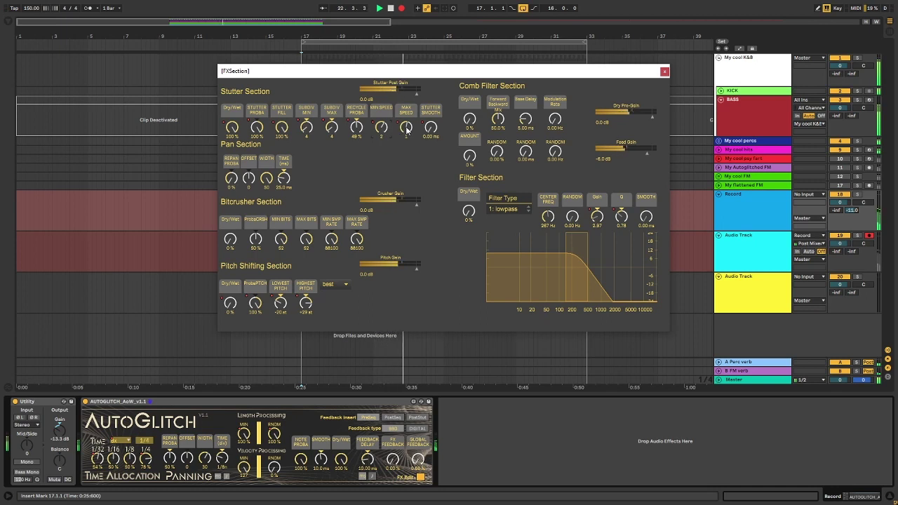
# - Stop the recording and extend the latest recorded clip's start back to bar 17 on the new audio track
pyautogui.press('space')
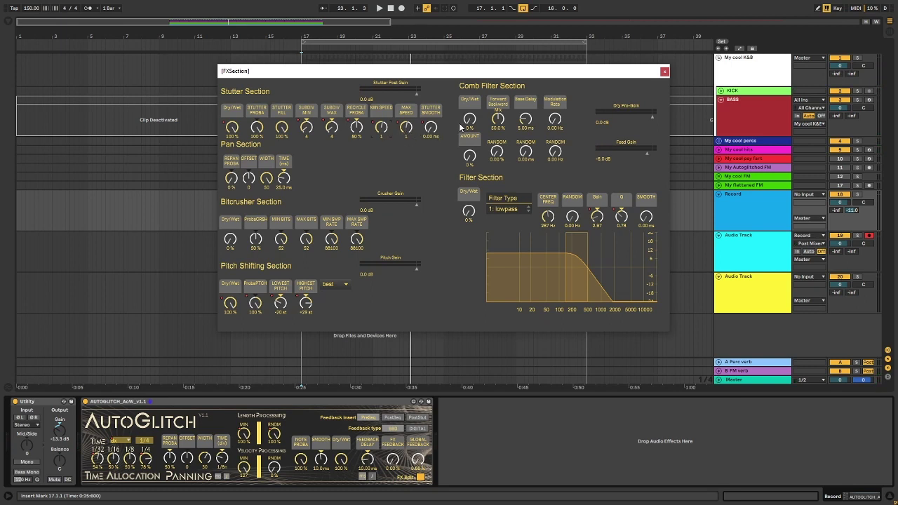
pyautogui.click(665, 72)
pyautogui.click(798, 245)
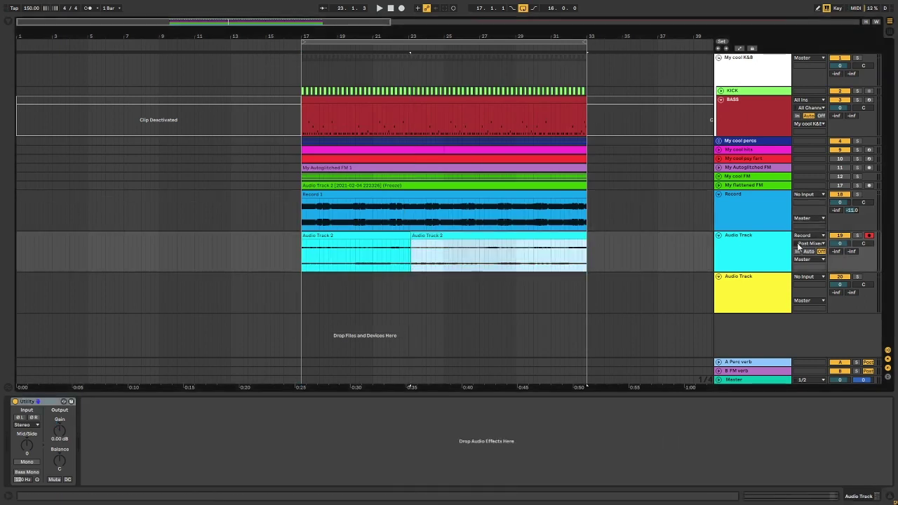
pyautogui.moveTo(412, 243); pyautogui.dragTo(303, 243)
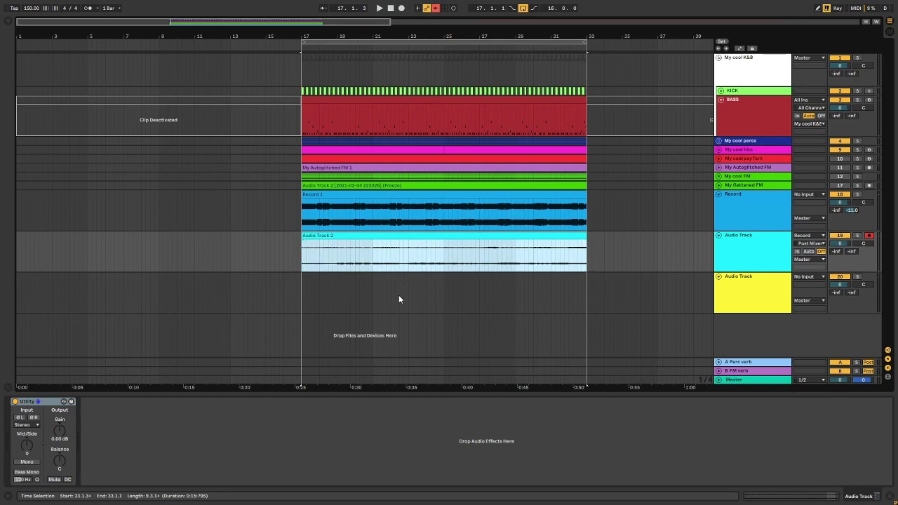
# - Check the screen recording's status in OBS Studio and return to the full-screen Ableton Live arrangement
pyautogui.press('F11')
pyautogui.click(333, 496)
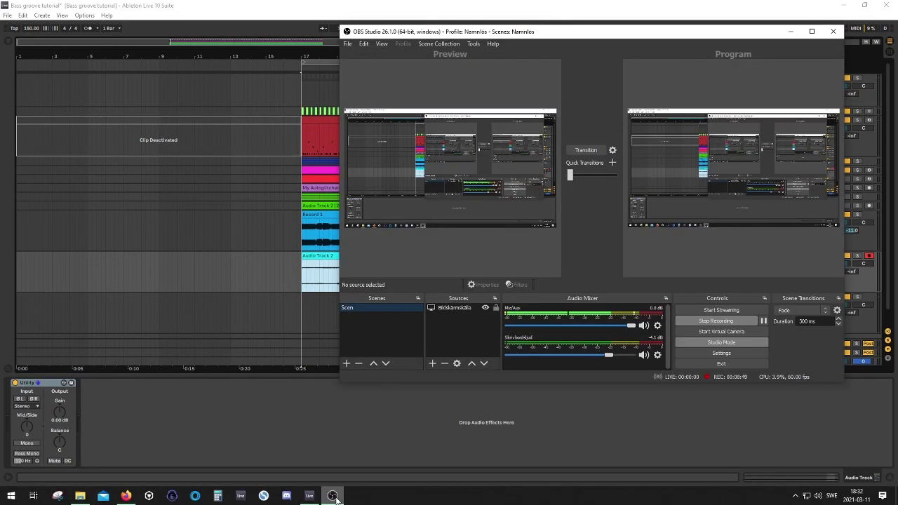
pyautogui.click(333, 496)
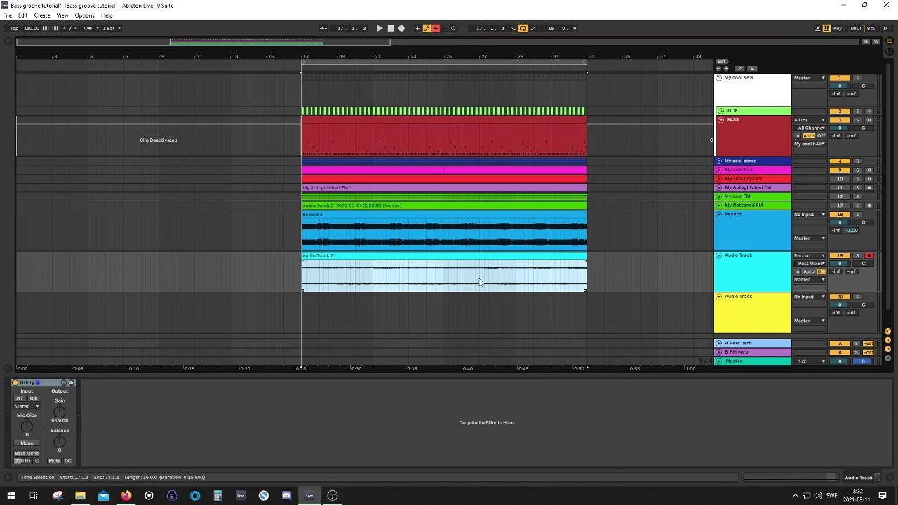
pyautogui.press('F11')
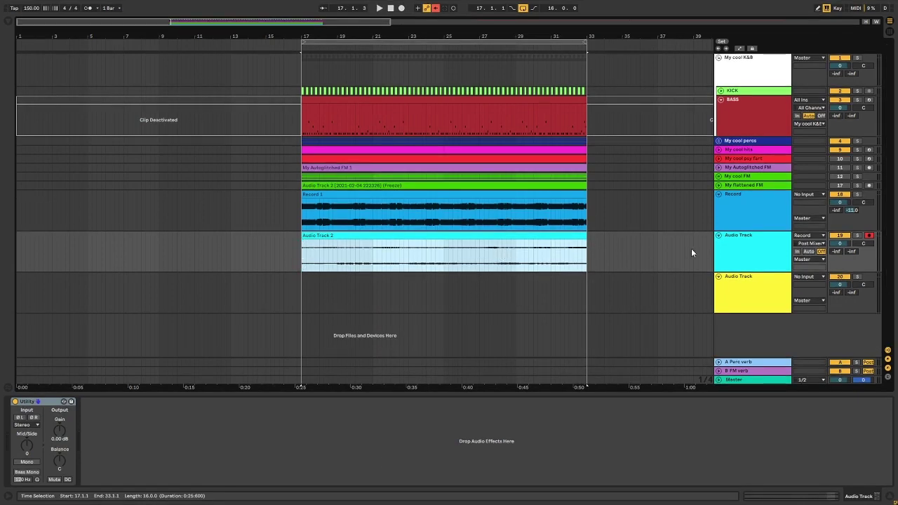
# - Solo the newly recorded audio track, play it back and raise its clip gain to 10.1 dB
pyautogui.click(856, 235)
pyautogui.press('space')
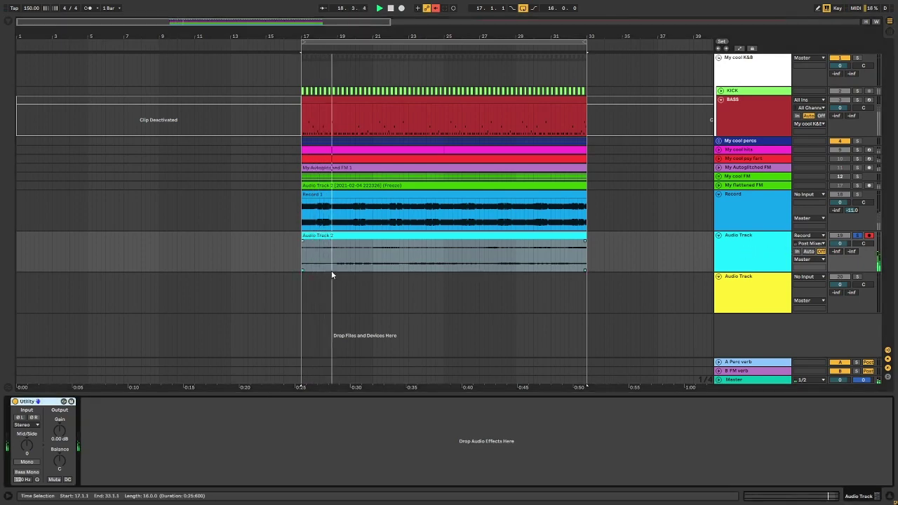
pyautogui.doubleClick(365, 236)
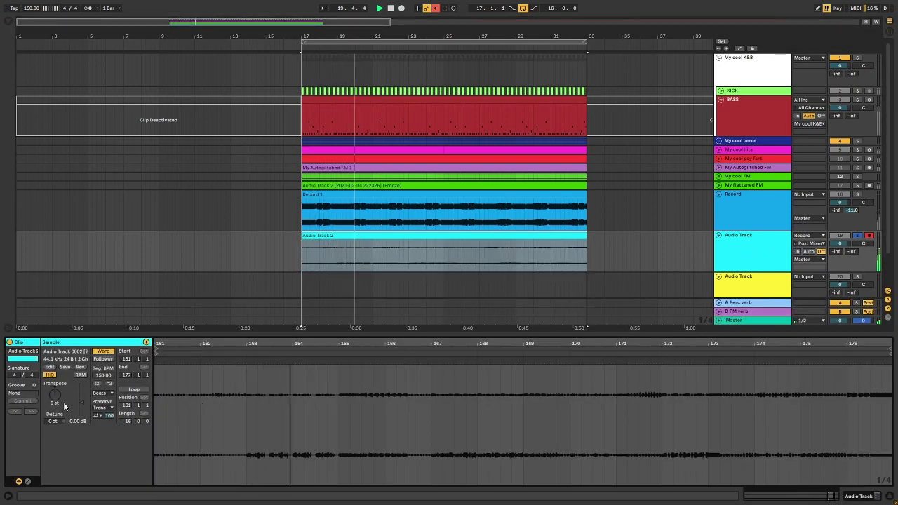
pyautogui.moveTo(81, 403); pyautogui.dragTo(81, 393)
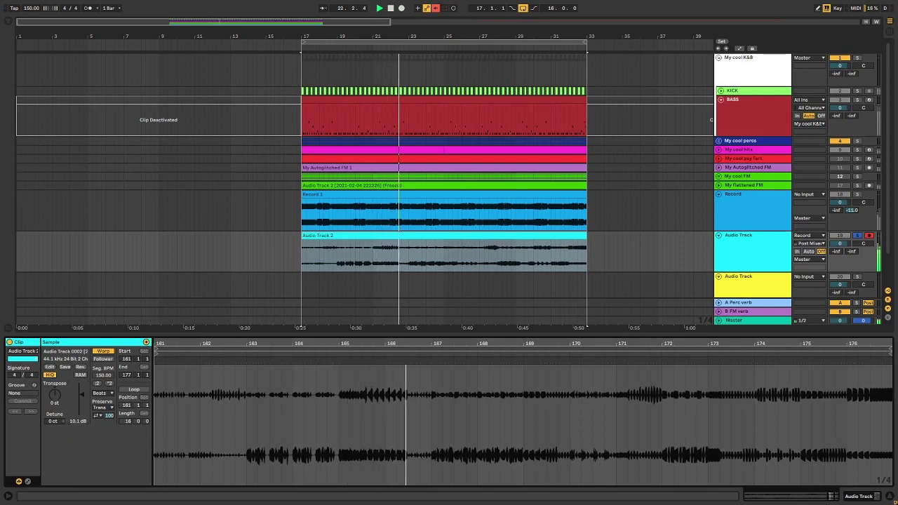
# - Listen to the recorded glitch audio and compare the clips and device chains of the Record track and the new audio track
pyautogui.click(468, 235)
pyautogui.click(468, 200)
pyautogui.click(742, 211)
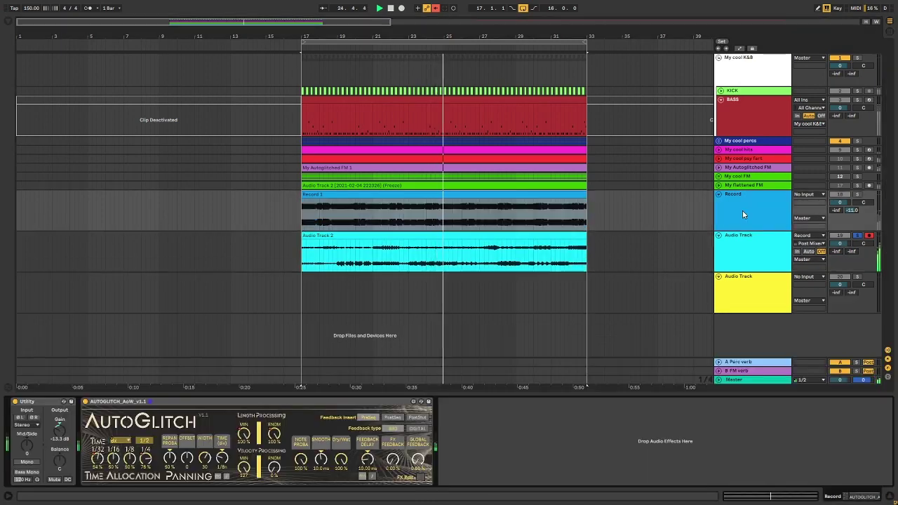
pyautogui.click(728, 247)
pyautogui.click(748, 207)
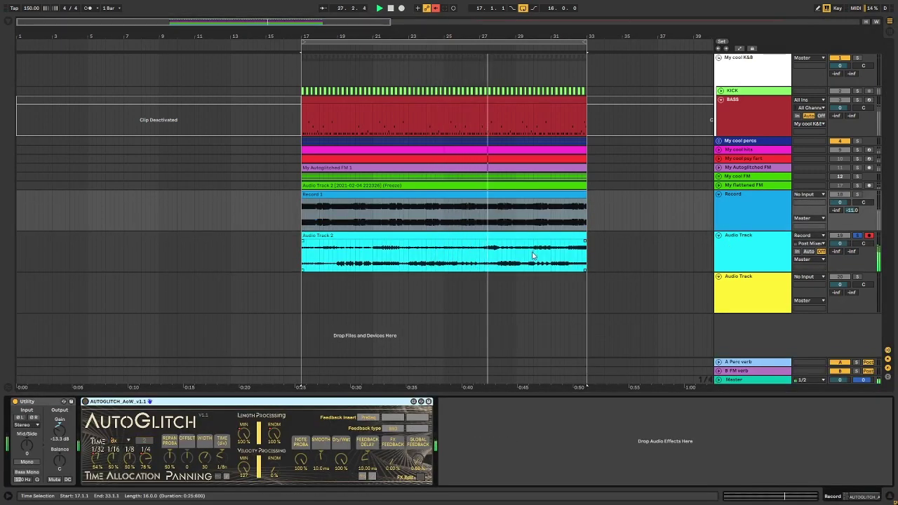
pyautogui.click(736, 253)
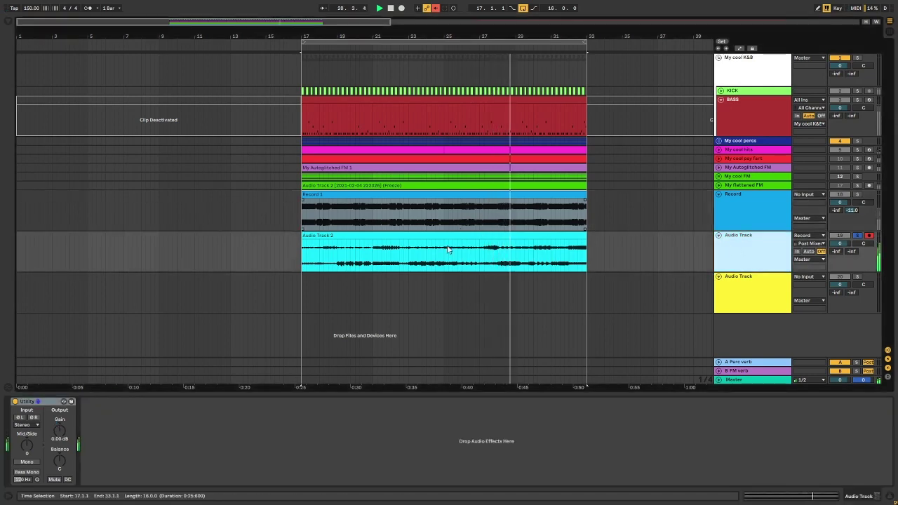
pyautogui.press('-')
pyautogui.scroll(5, 151, 247)
pyautogui.scroll(-2, 151, 247)
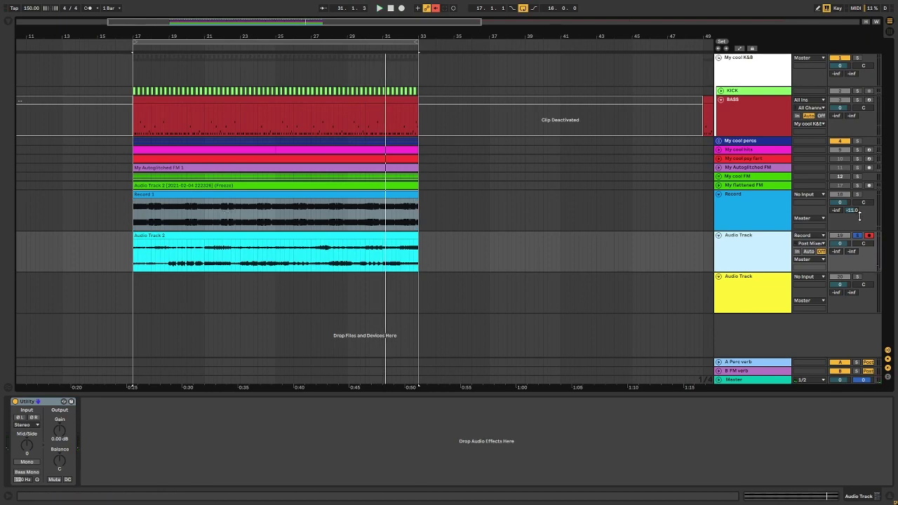
pyautogui.click(782, 218)
pyautogui.click(370, 245)
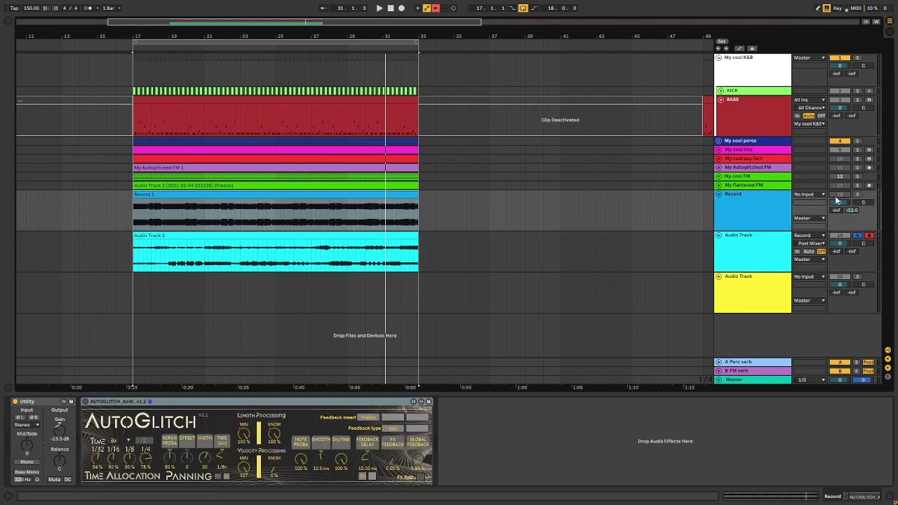
# - Play the loop with all tracks and listen to the recorded glitch clip in the context of the full arrangement
pyautogui.press('space')
pyautogui.scroll(3, 113, 227)
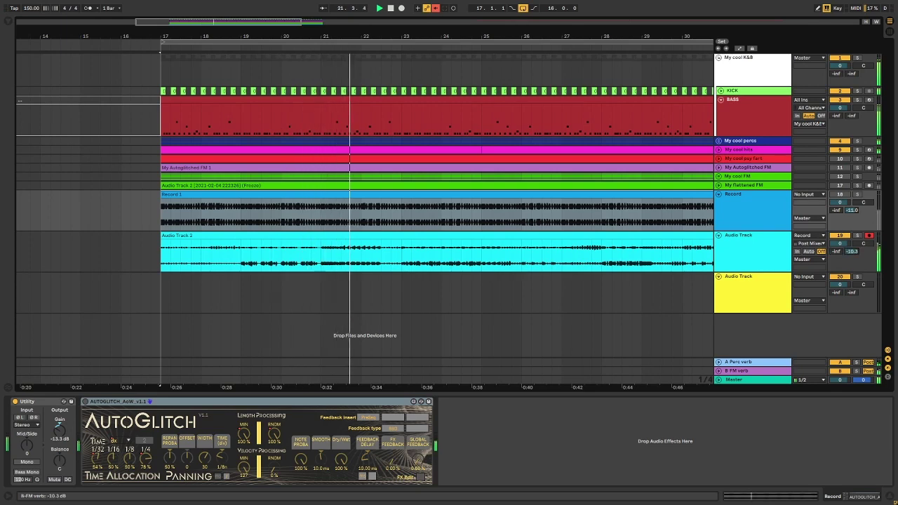
pyautogui.click(738, 253)
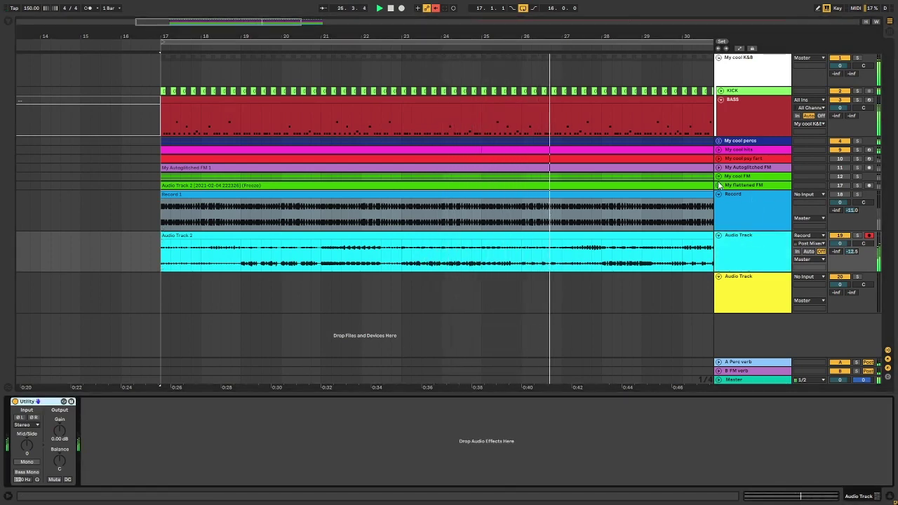
pyautogui.press('z')
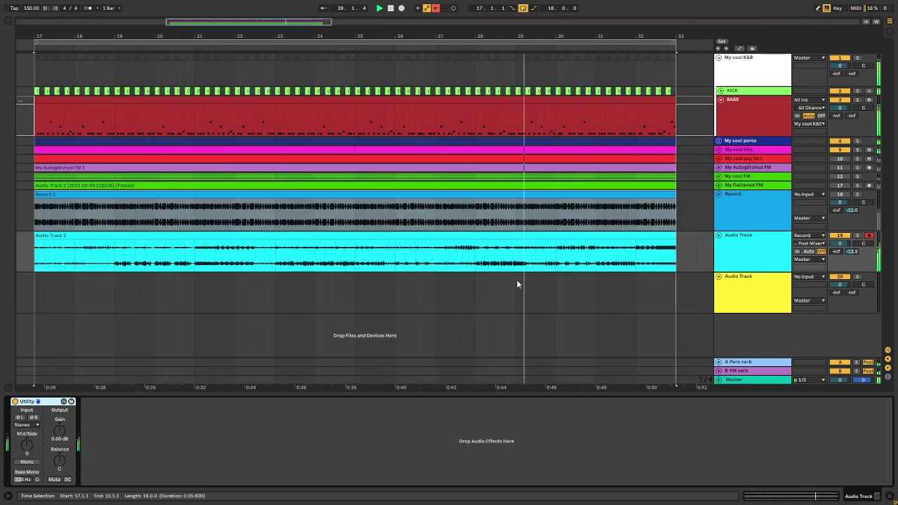
pyautogui.press('x')
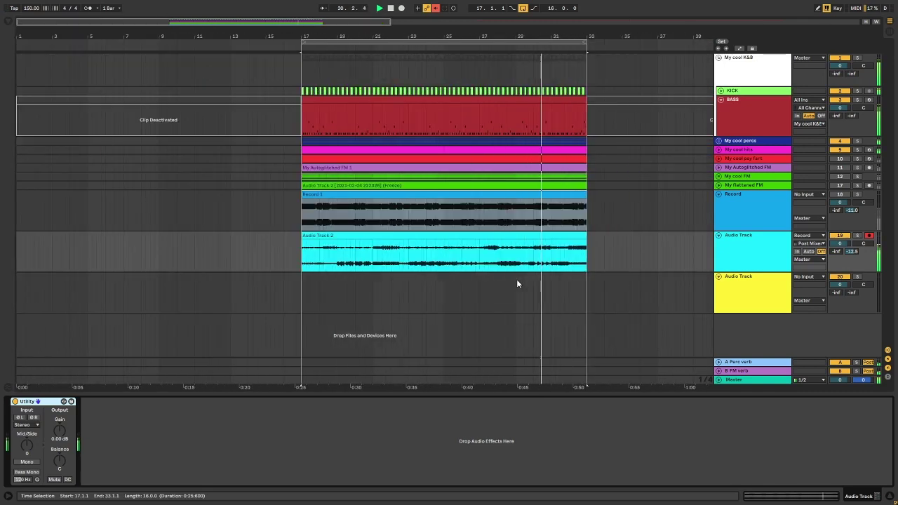
pyautogui.press('z')
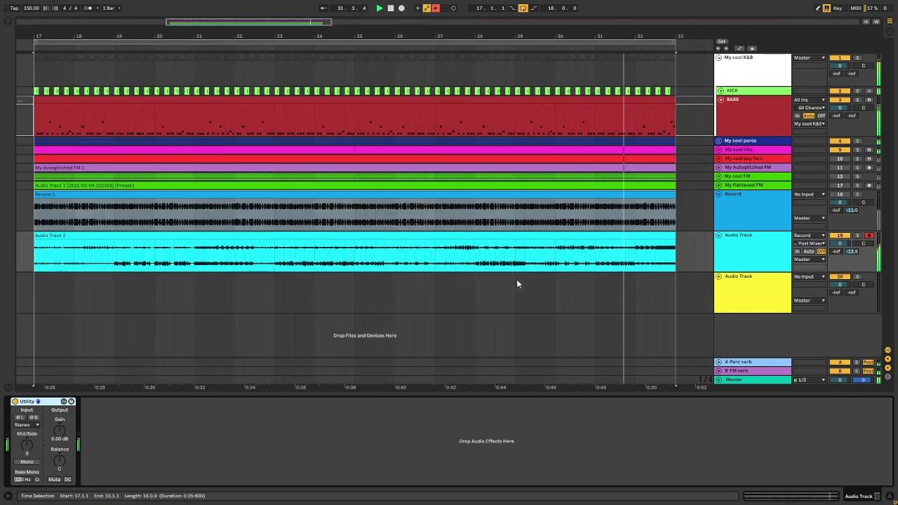
pyautogui.press('x')
pyautogui.press('z')
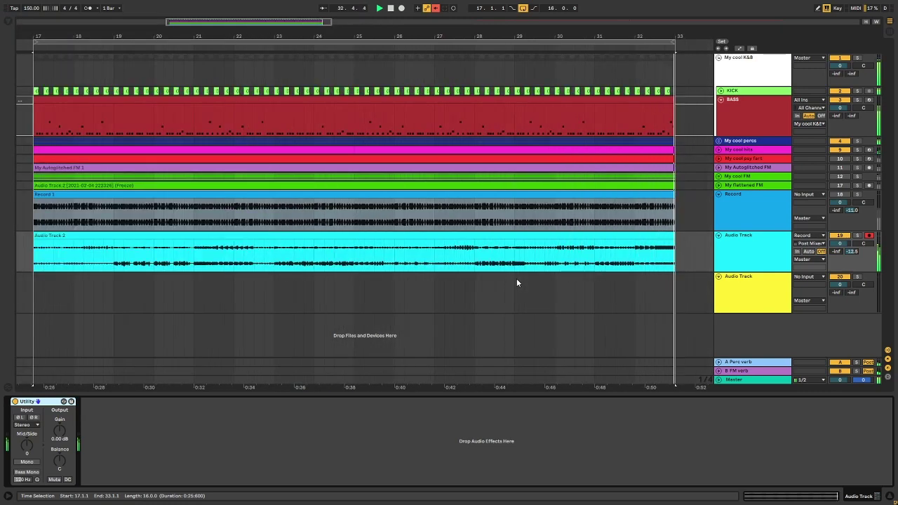
# - Split the recorded Audio Track 2 clip at bar 26, move its second part to bar 33 and play it
pyautogui.press('space')
pyautogui.click(396, 266)
pyautogui.hotkey('ctrl', 'e')
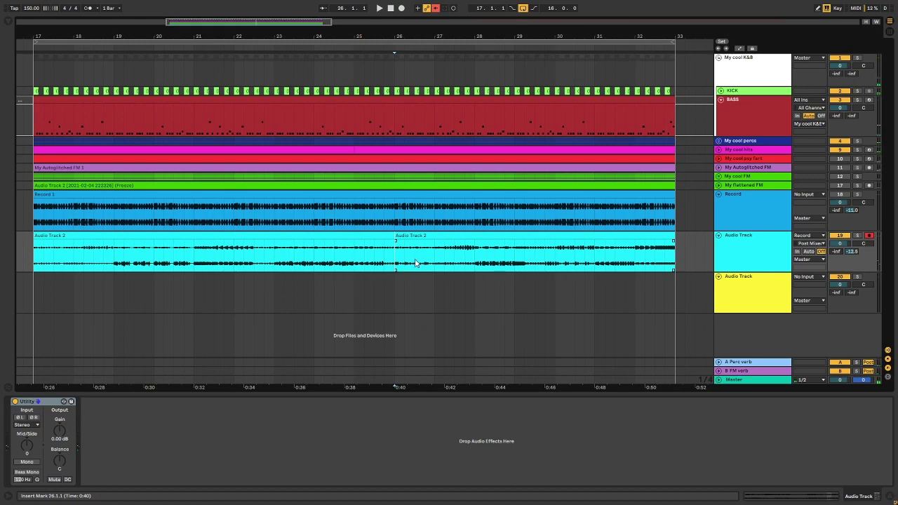
pyautogui.press('x')
pyautogui.moveTo(428, 237); pyautogui.dragTo(552, 240)
pyautogui.press('space')
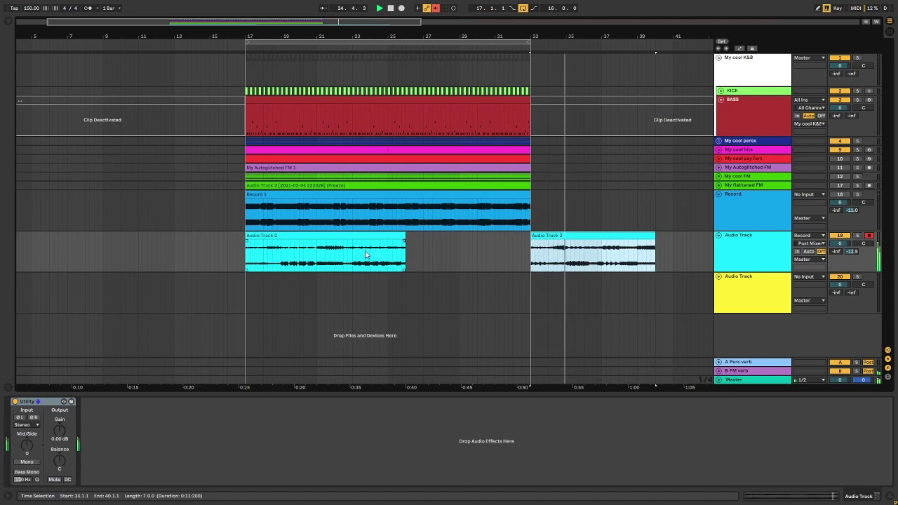
# - Move the first part of the split glitch clip out of the loop so it starts at bar 4, and stop playback
pyautogui.press('w')
pyautogui.moveTo(159, 236); pyautogui.dragTo(55, 237)
pyautogui.press('x')
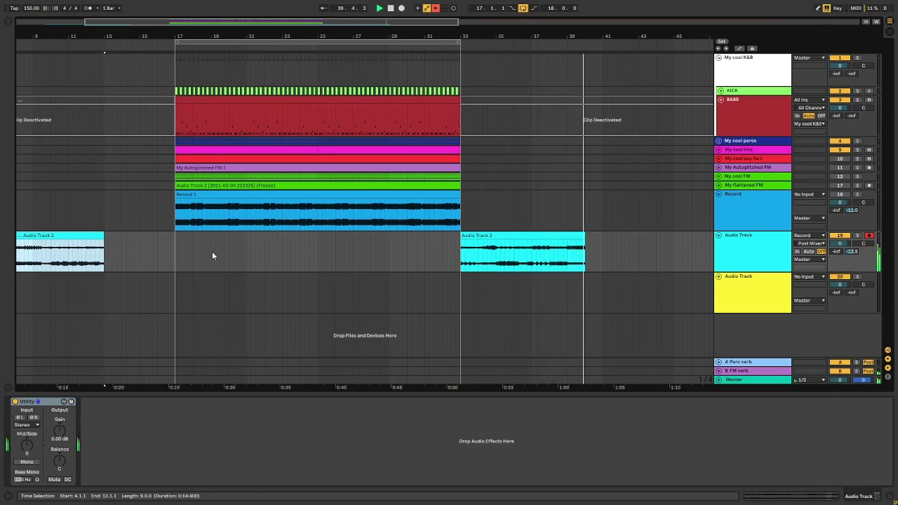
pyautogui.press('space')
# - Unfold the My flattened FM track and move the Record 1 clip out of the loop to 33.3.1
pyautogui.click(181, 185)
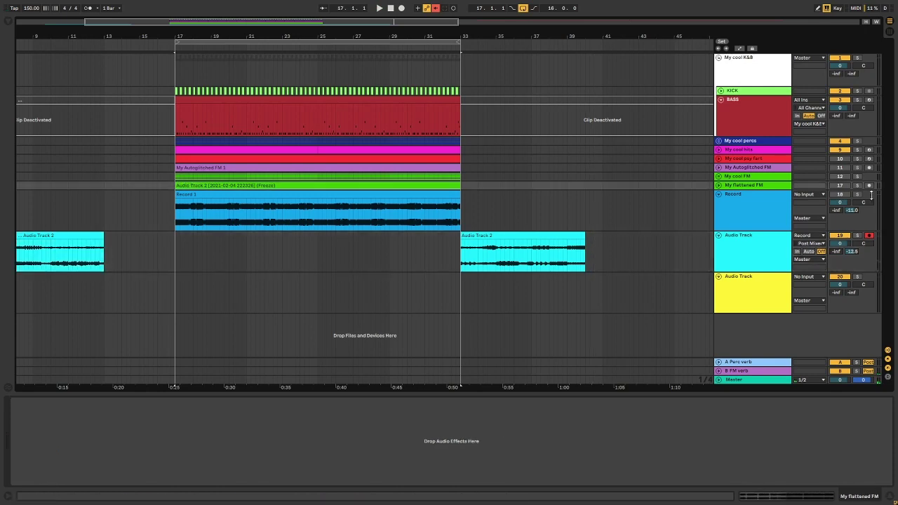
pyautogui.click(720, 185)
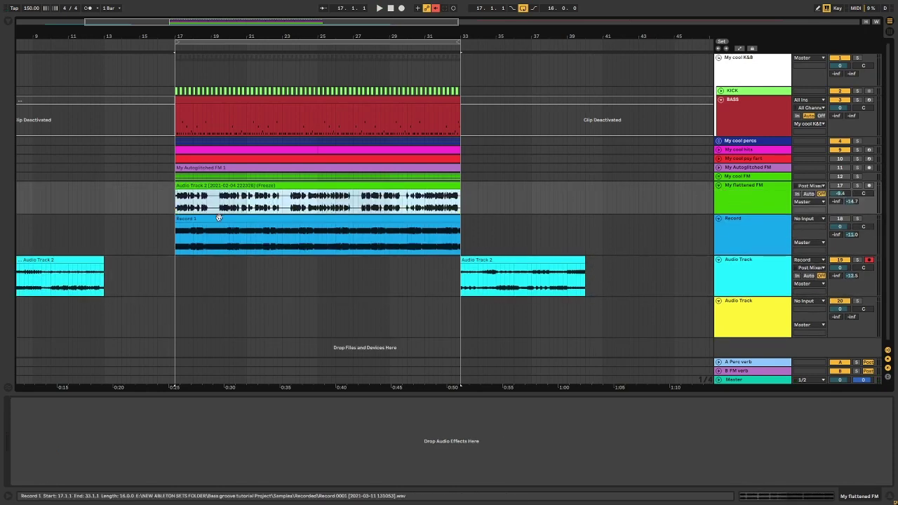
pyautogui.moveTo(213, 218); pyautogui.dragTo(507, 217)
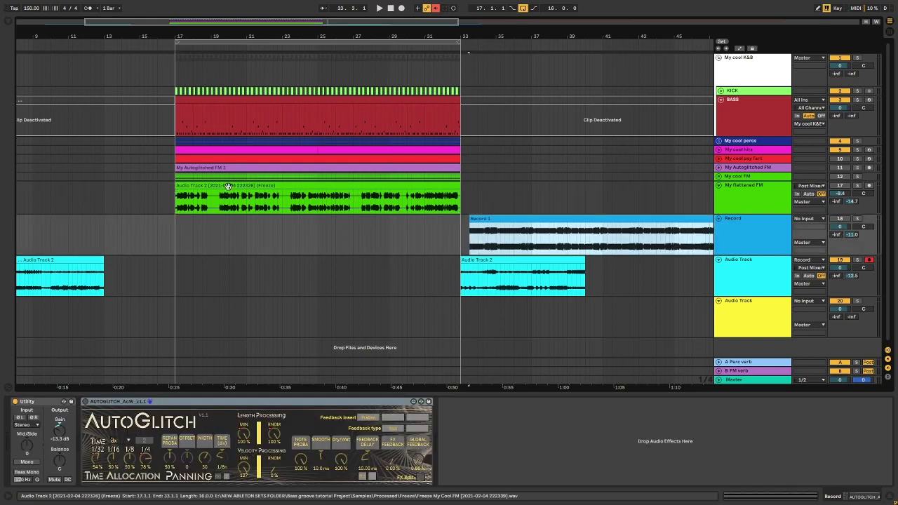
pyautogui.click(823, 199)
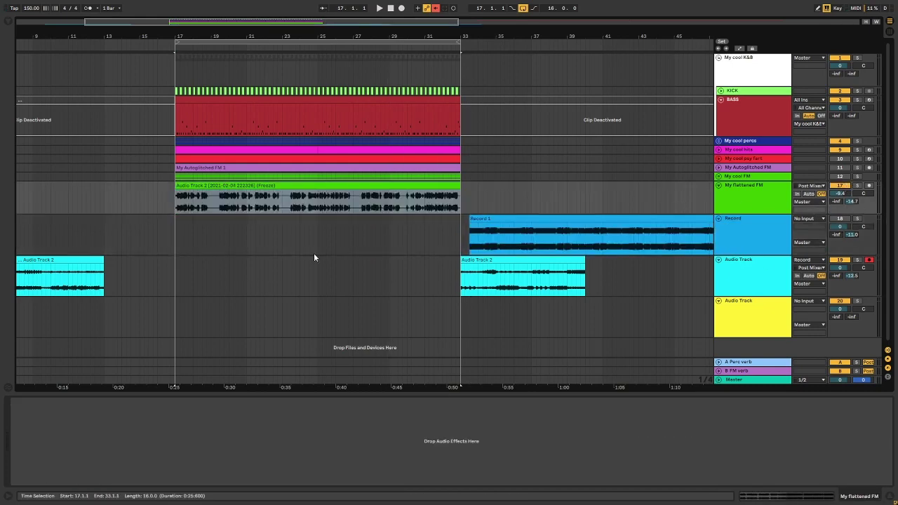
# - Move the seven-bar glitch clip to bar 17, duplicate it directly behind itself and extend the copy's end to bar 33
pyautogui.click(180, 242)
pyautogui.moveTo(552, 260); pyautogui.dragTo(270, 260)
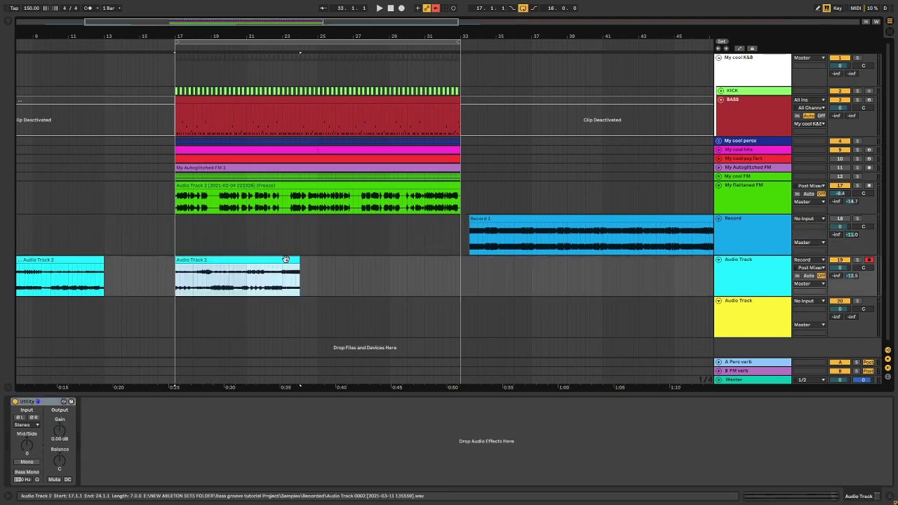
pyautogui.hotkey('ctrl', 'd')
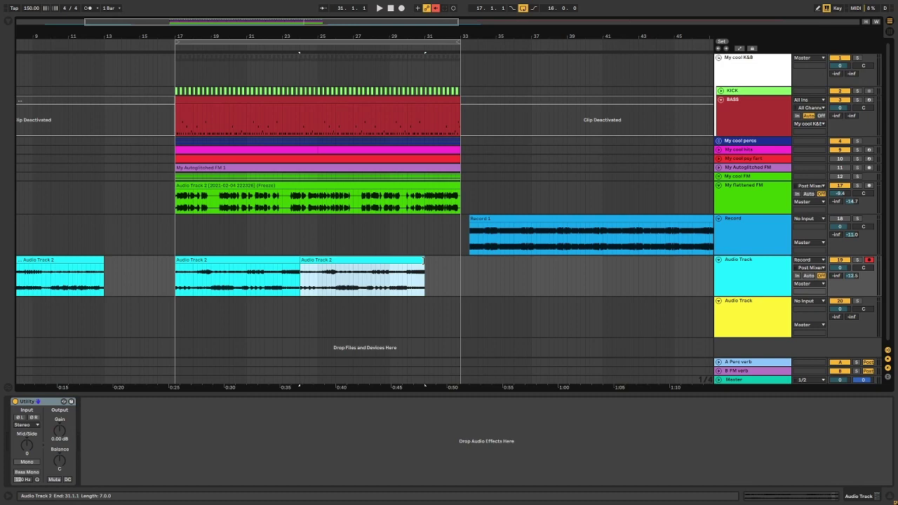
pyautogui.moveTo(424, 261); pyautogui.dragTo(456, 261)
pyautogui.click(425, 283)
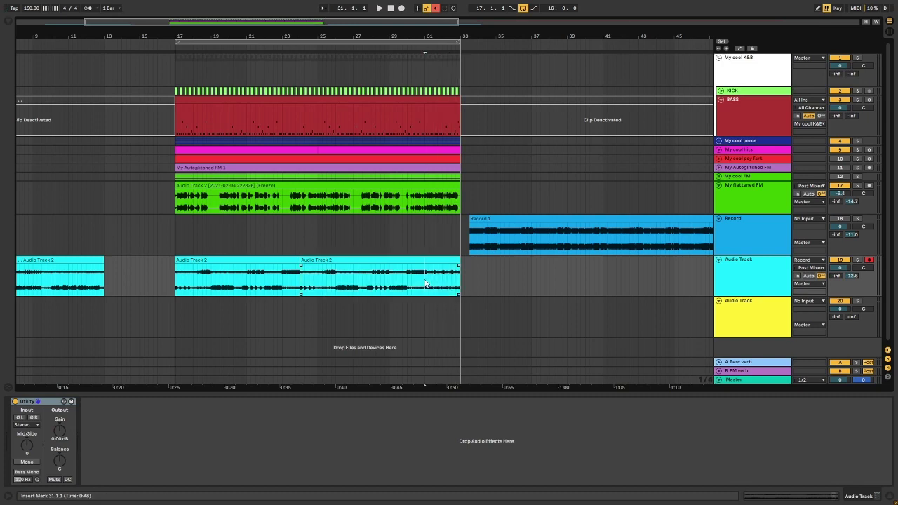
# - Play the rearranged glitch clips, mute their audio track and listen to the My flattened FM clip in the loop instead
pyautogui.press('space')
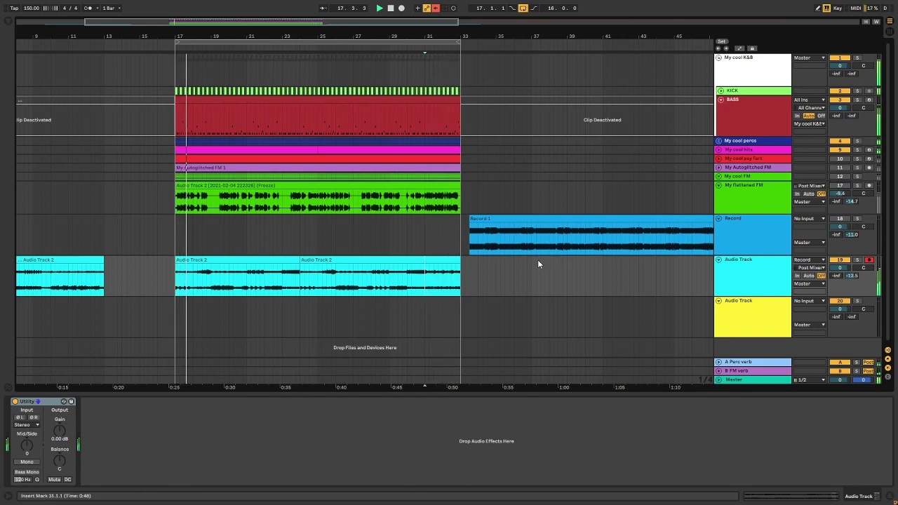
pyautogui.press('space')
pyautogui.click(289, 259)
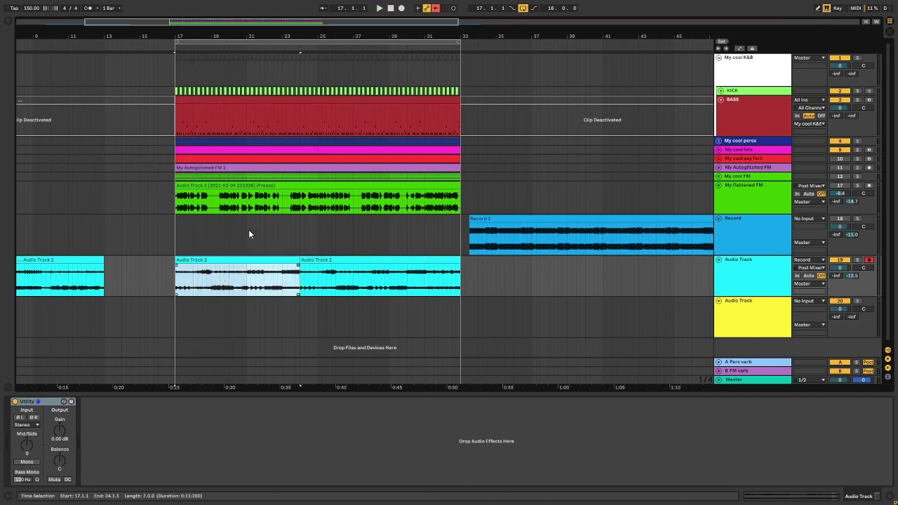
pyautogui.click(830, 263)
pyautogui.press('space')
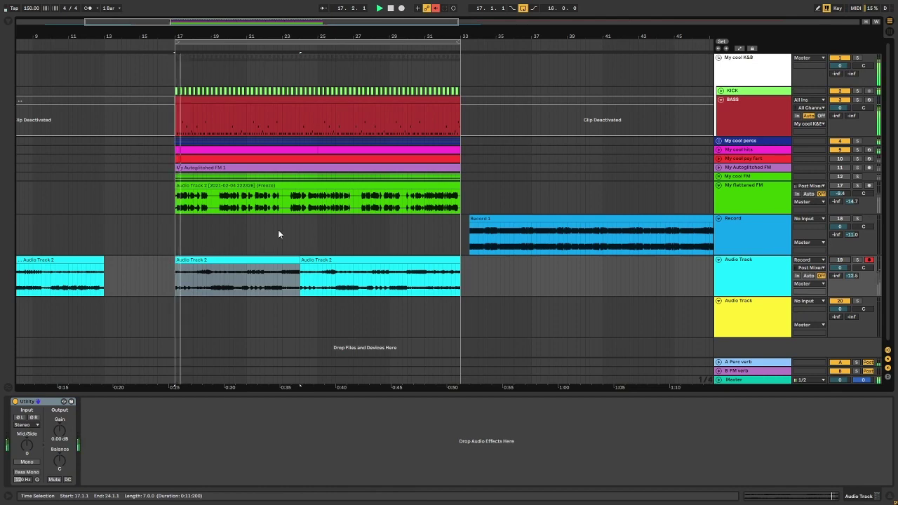
pyautogui.press('space')
pyautogui.press('space')
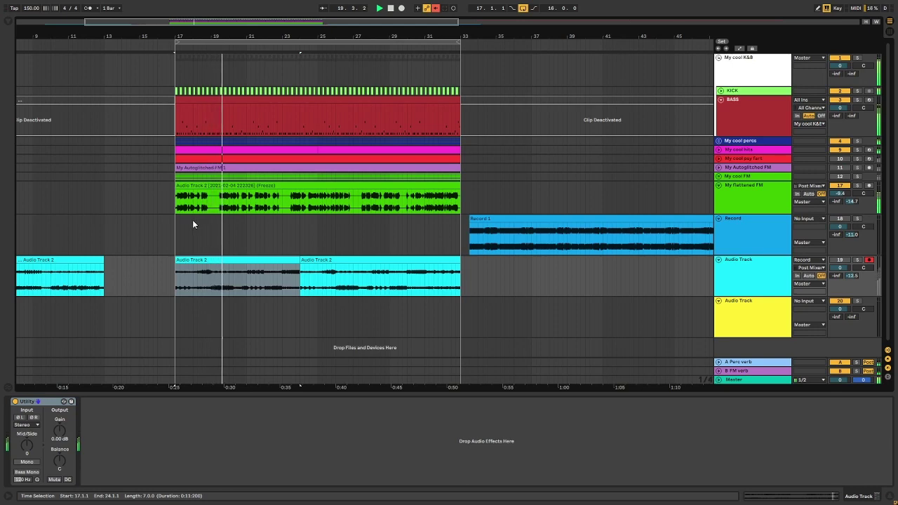
pyautogui.scroll(-2, 193, 221)
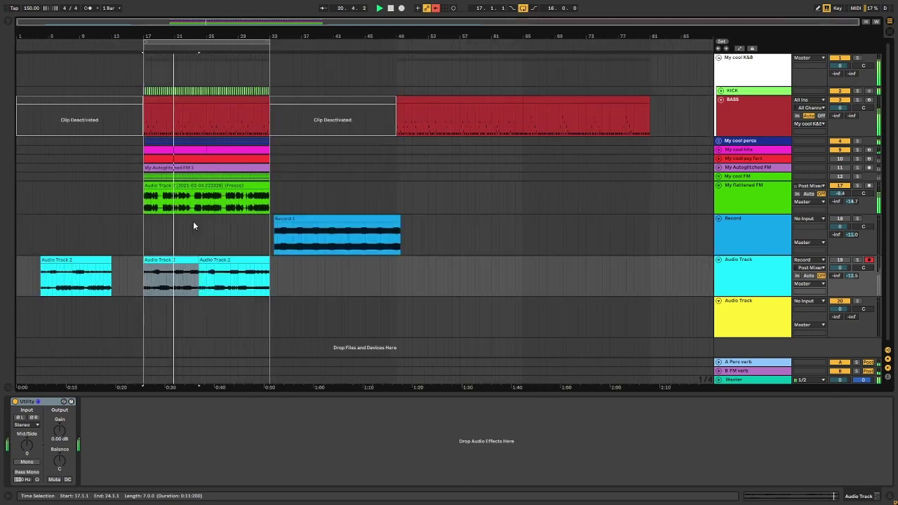
pyautogui.scroll(2, 152, 239)
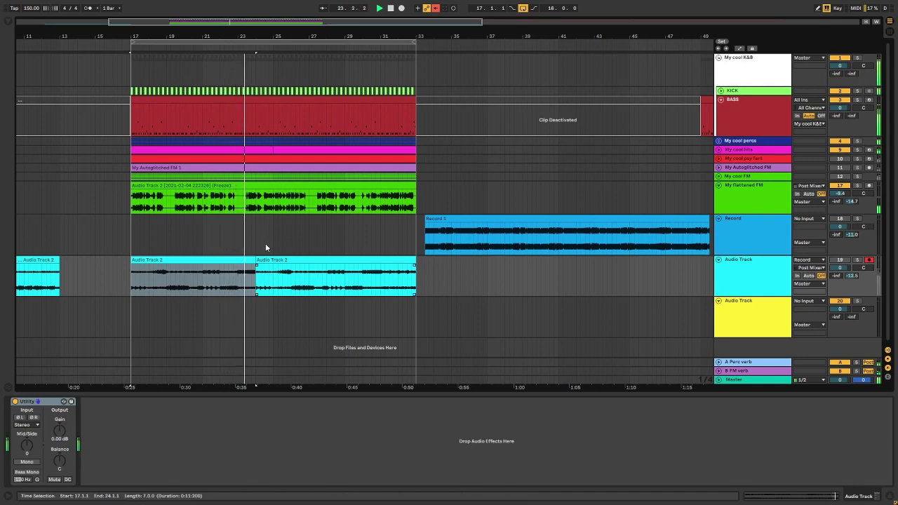
# - Copy the My flattened FM clip onto the Record track at bar 17 and activate the Record track
pyautogui.click(274, 188)
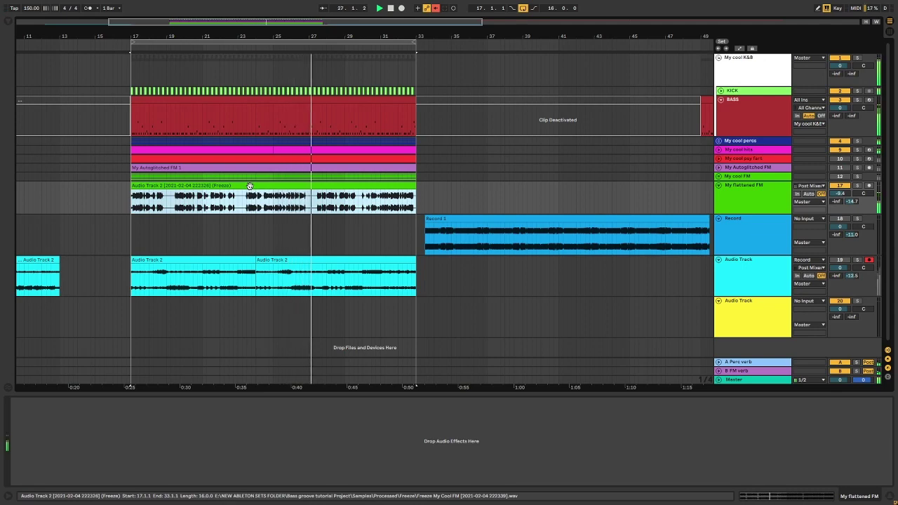
pyautogui.moveTo(249, 186); pyautogui.dragTo(252, 228)
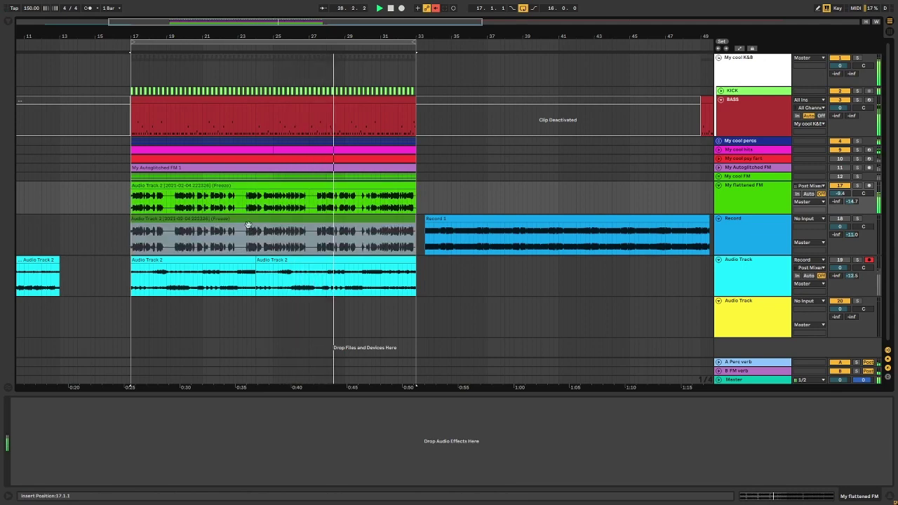
pyautogui.click(841, 220)
# - Stop playback and move both Audio Track 2 clips inside the loop together so they start at 33.3.1
pyautogui.click(283, 261)
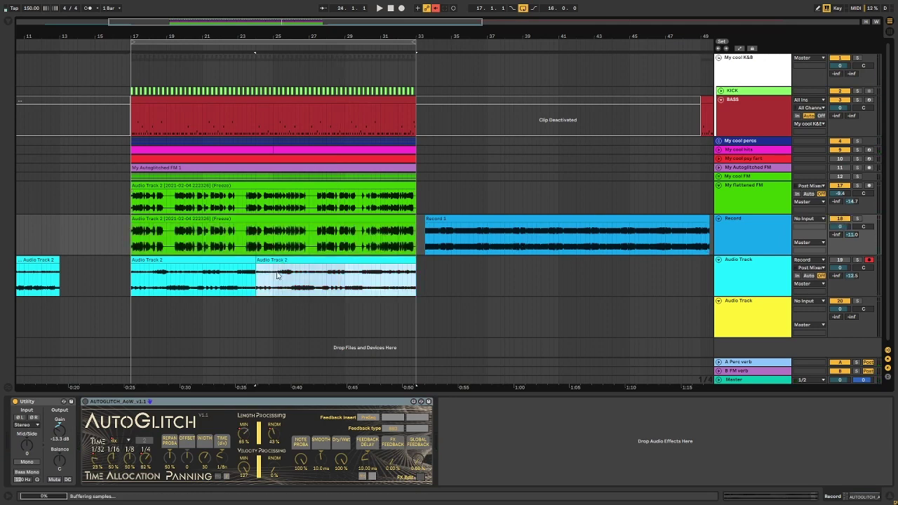
pyautogui.scroll(-5, 276, 278)
pyautogui.click(159, 260)
pyautogui.click(208, 259)
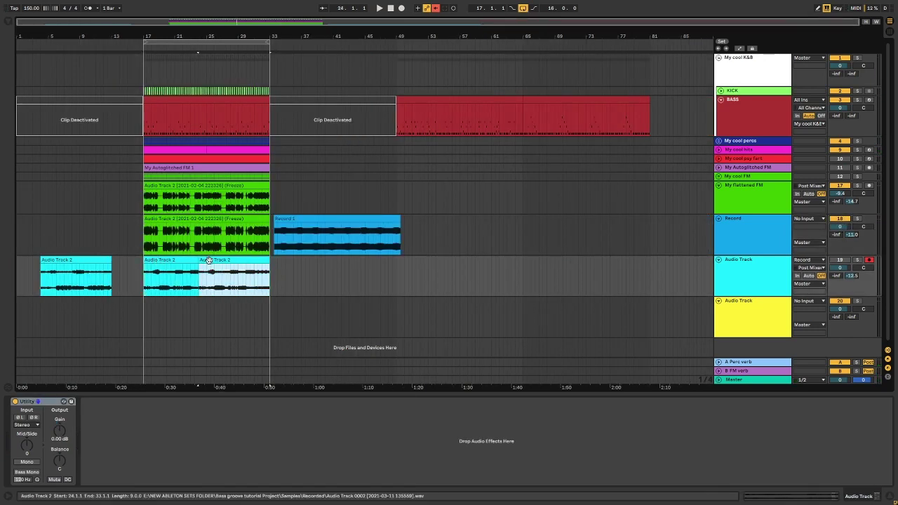
pyautogui.keyDown('shift'); pyautogui.click(155, 262); pyautogui.keyUp('shift')
pyautogui.moveTo(154, 263); pyautogui.dragTo(286, 269)
pyautogui.scroll(3, 165, 270)
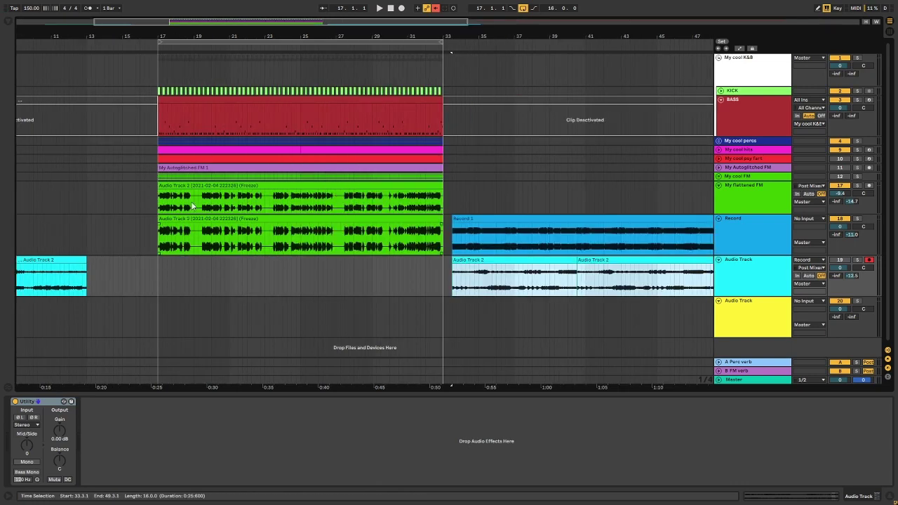
# - Mute the My flattened FM track and play the copied FM clip through AutoGlitch on the Record track from bar 17
pyautogui.click(740, 184)
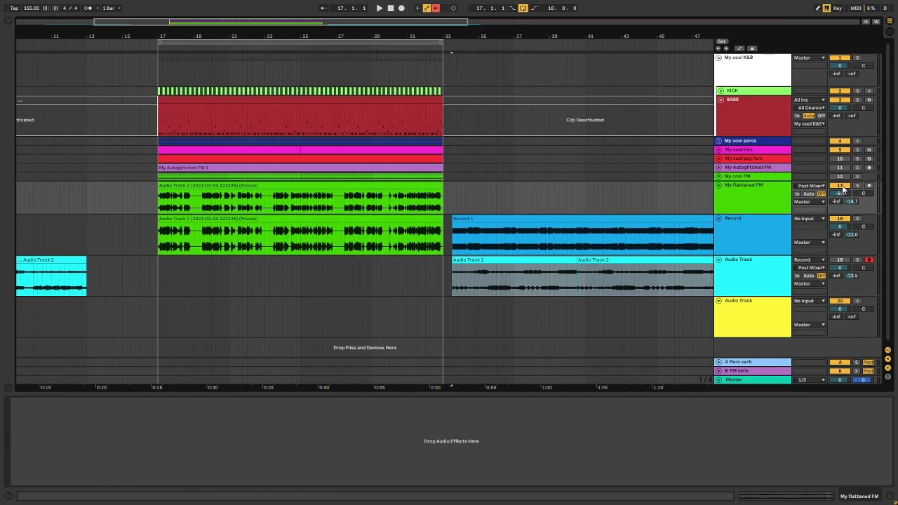
pyautogui.press('space')
pyautogui.click(168, 246)
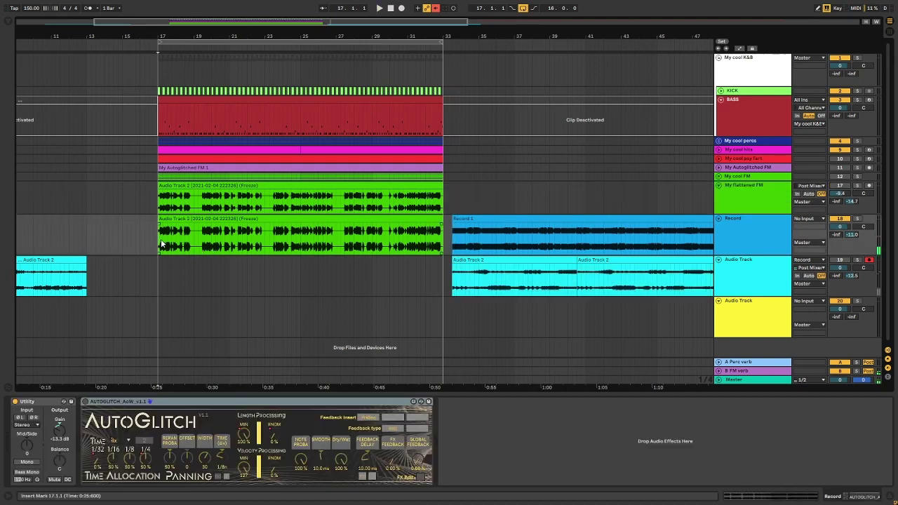
pyautogui.scroll(3, 141, 267)
pyautogui.scroll(-3, 270, 274)
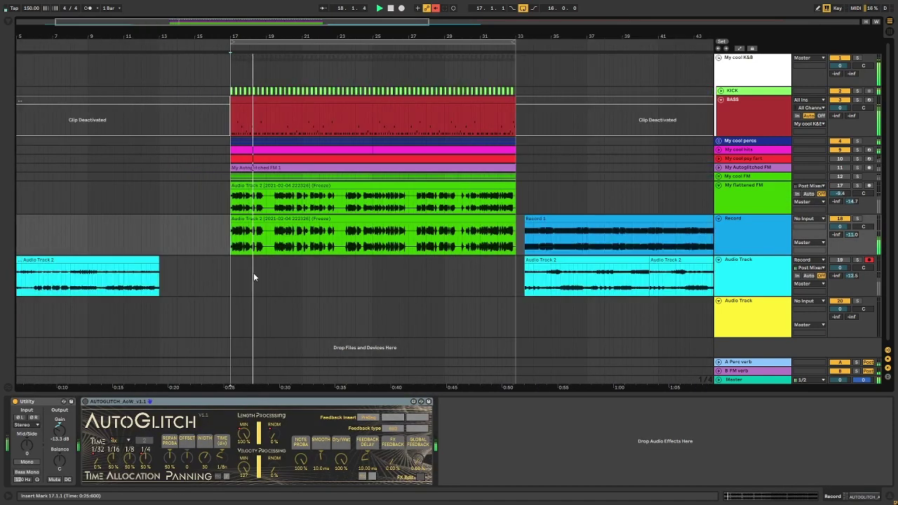
# - Replace the Record track's AutoGlitch device with a fresh AUTOGLITCH_AoW_v1.1 from the browser
pyautogui.click(104, 403)
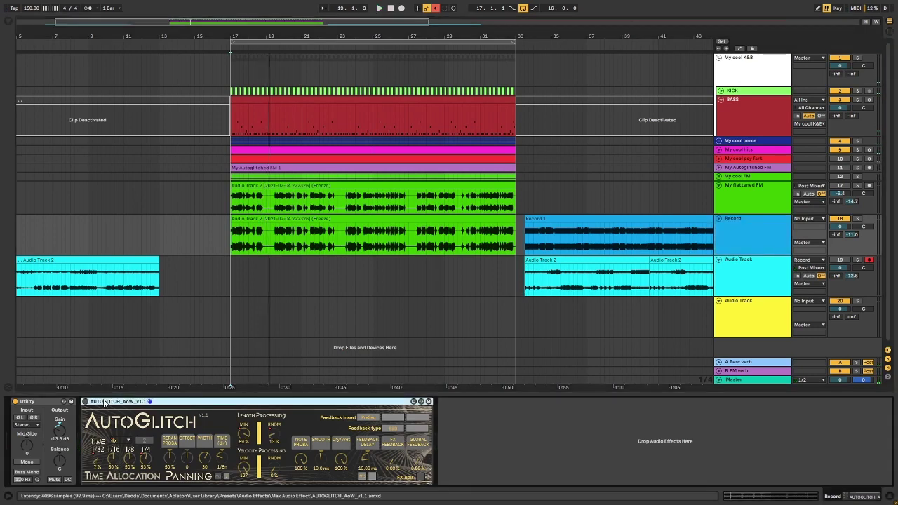
pyautogui.rightClick(104, 403)
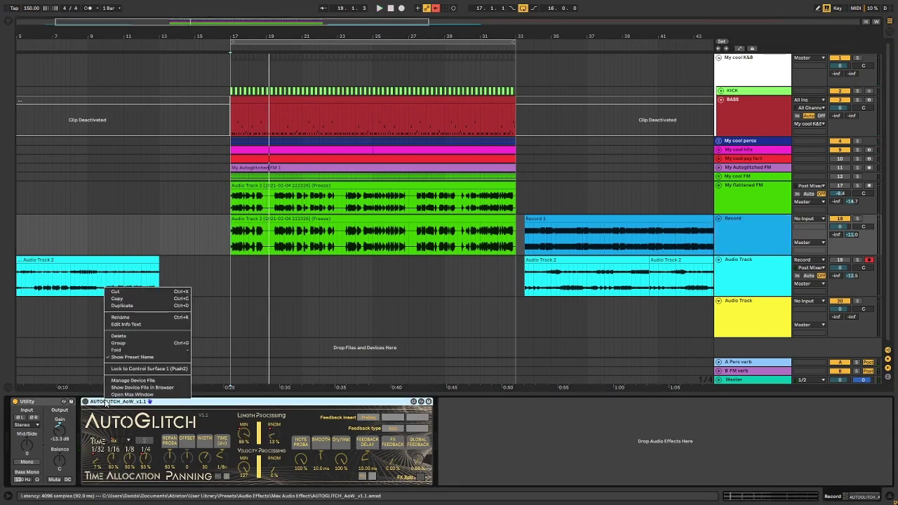
pyautogui.click(121, 336)
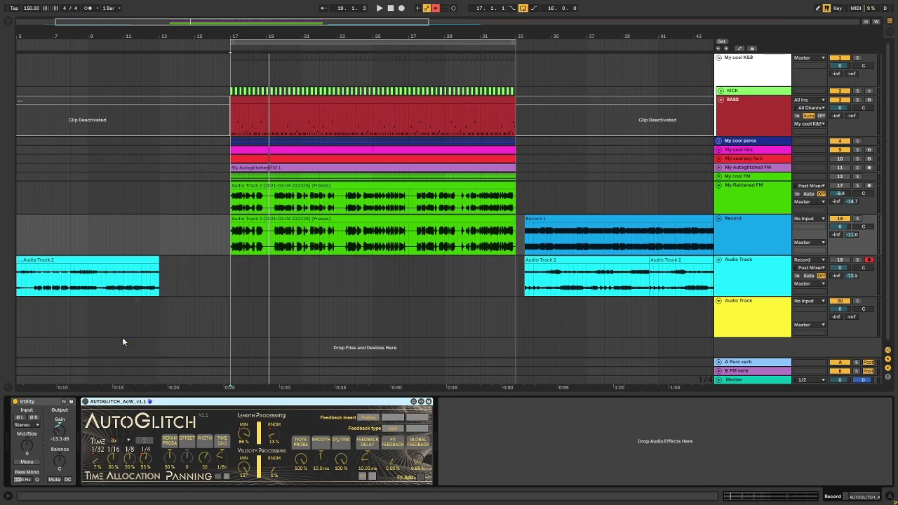
pyautogui.click(9, 21)
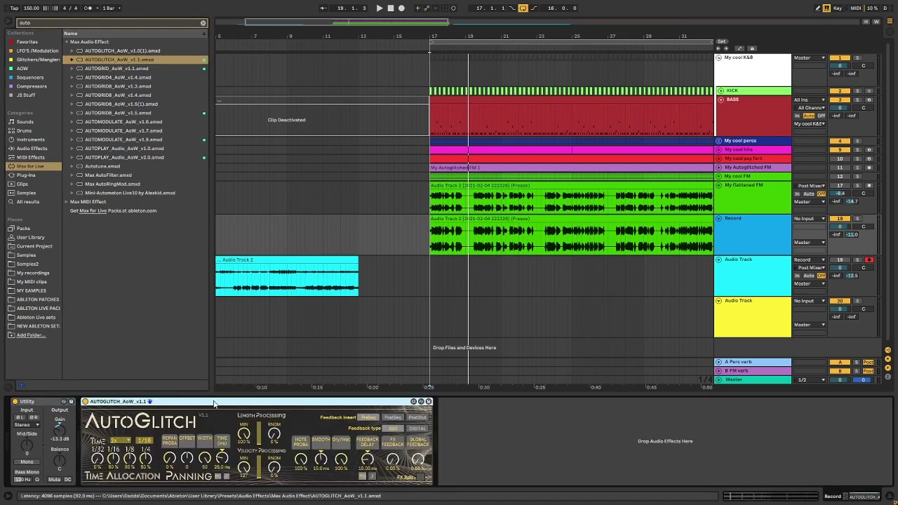
pyautogui.click(12, 22)
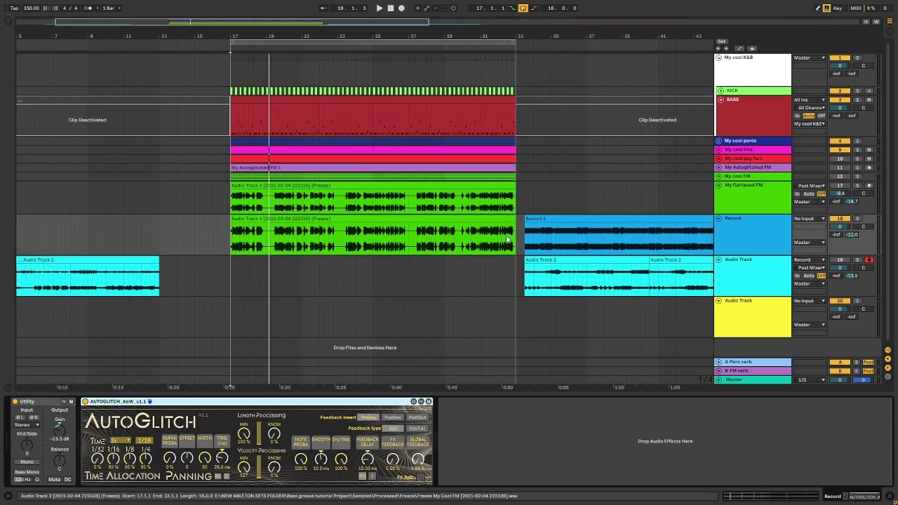
# - Set the time multiplier of the Record track's AutoGlitch to 8x and play the FM clip through it
pyautogui.click(294, 219)
pyautogui.click(119, 440)
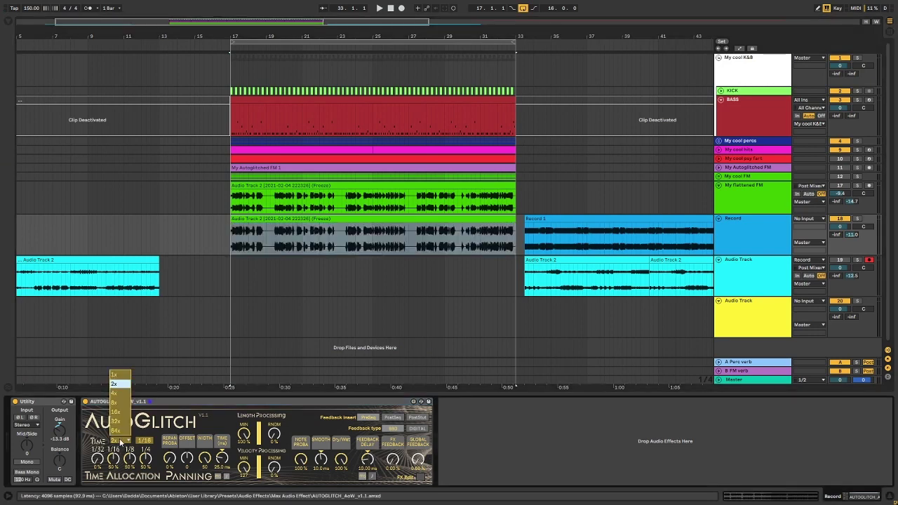
pyautogui.click(120, 402)
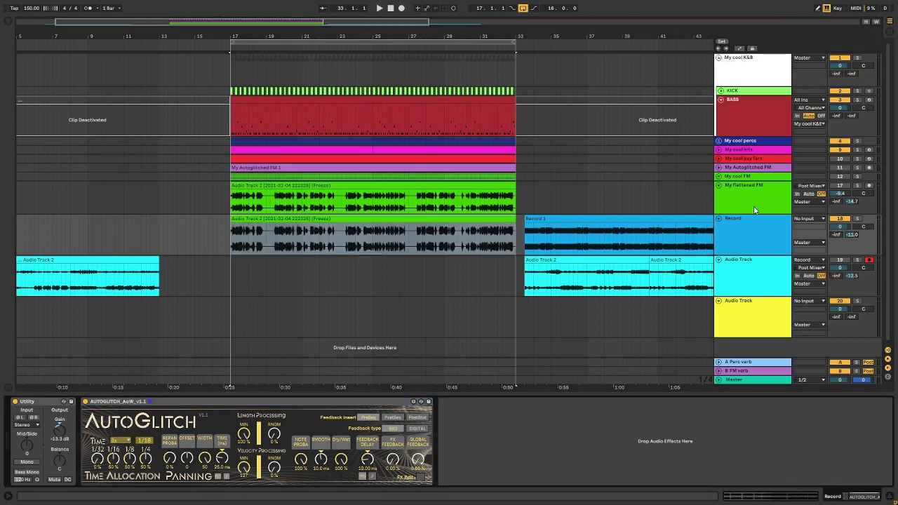
pyautogui.press('space')
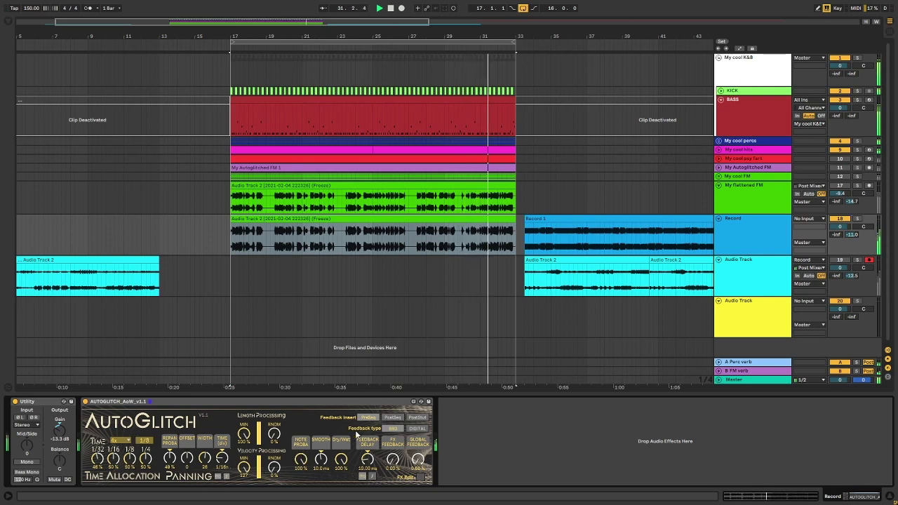
# - Close AutoGlitch's FX section and start recording the processed FM clip onto the cyan Audio Track from bar 17
pyautogui.click(419, 477)
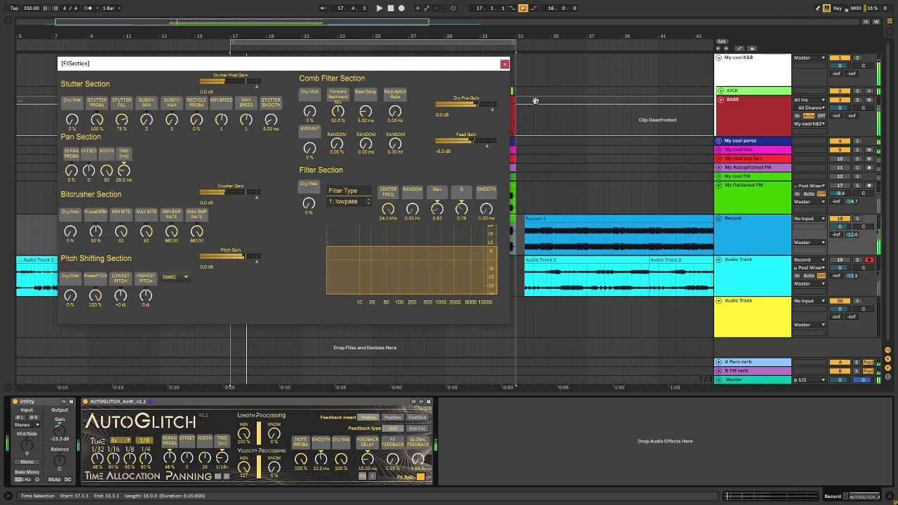
pyautogui.click(504, 64)
pyautogui.click(250, 233)
pyautogui.click(231, 268)
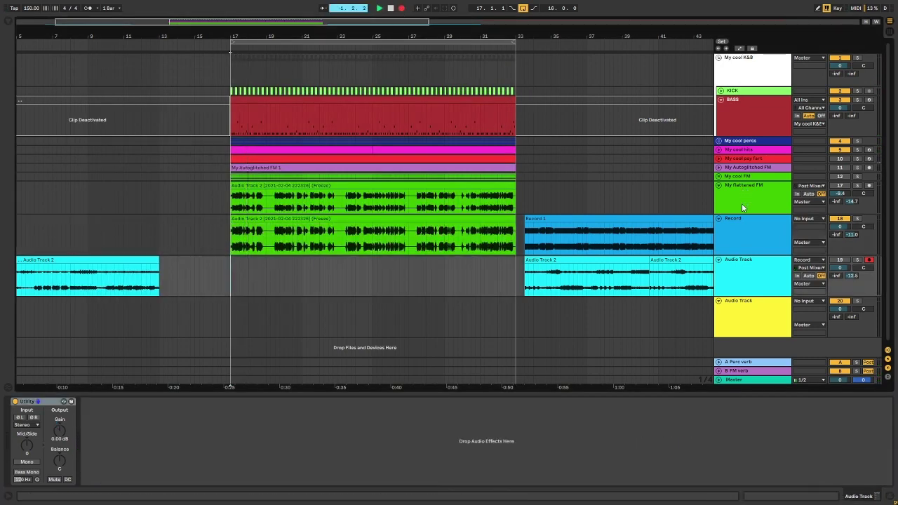
# - In the Record track's AutoGlitch FX section, set the stutter's Subdiv Max to 4, Stutter Smooth to 0 ms and Recycle Proba to 51%
pyautogui.click(748, 226)
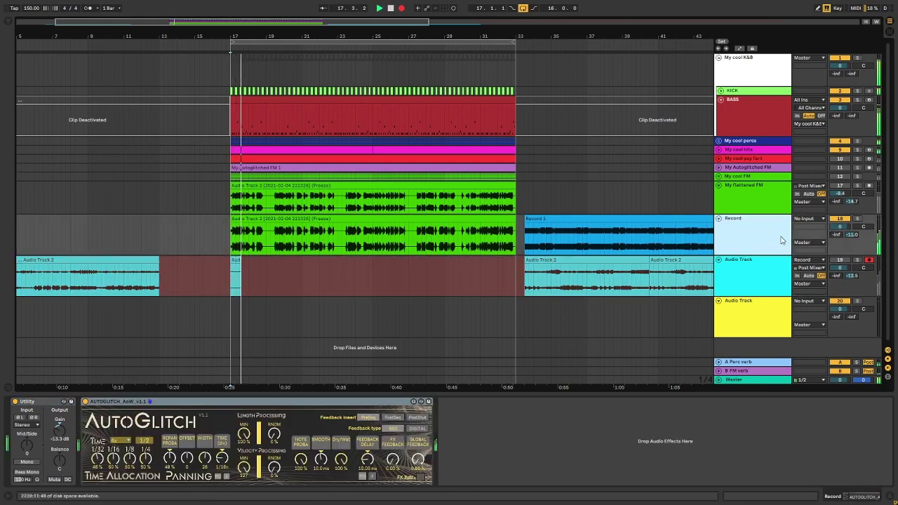
pyautogui.click(744, 201)
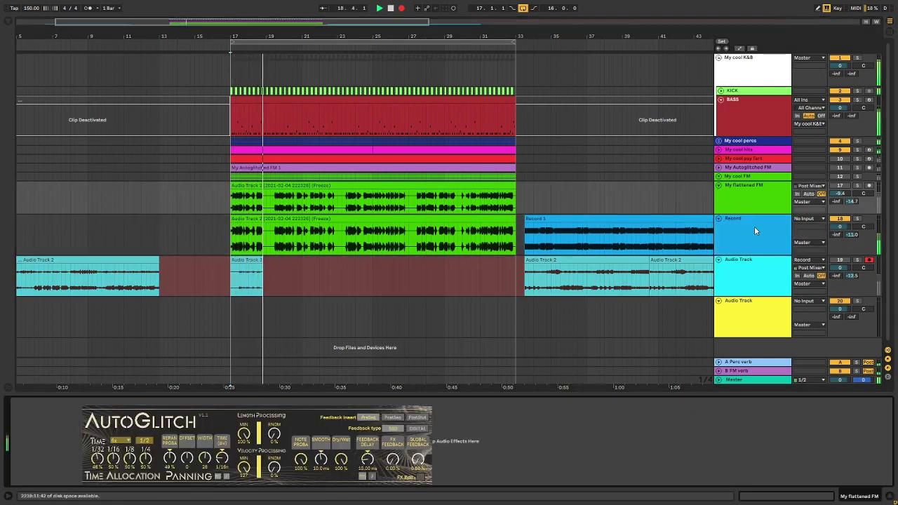
pyautogui.click(755, 226)
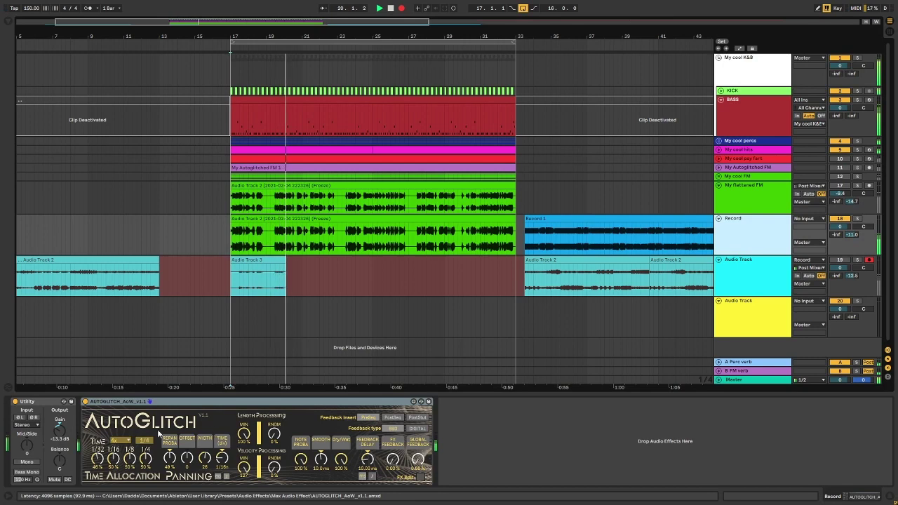
pyautogui.click(131, 403)
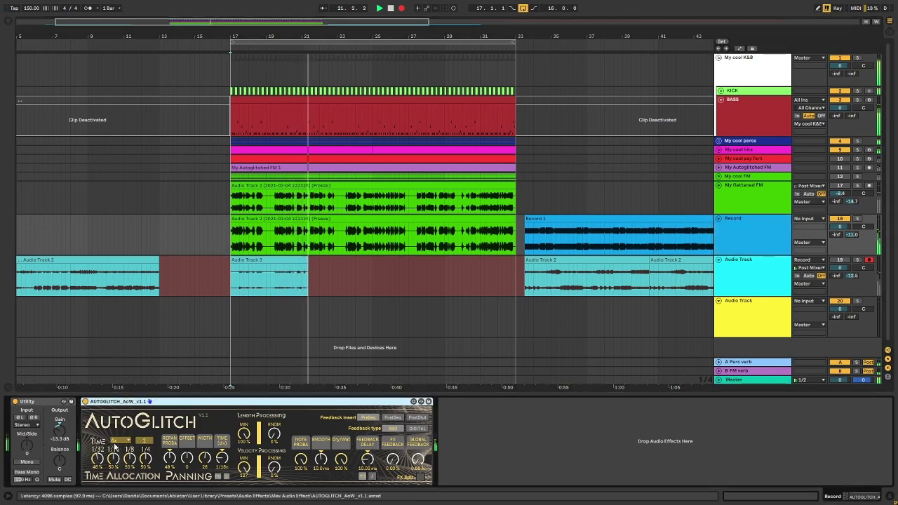
pyautogui.click(419, 478)
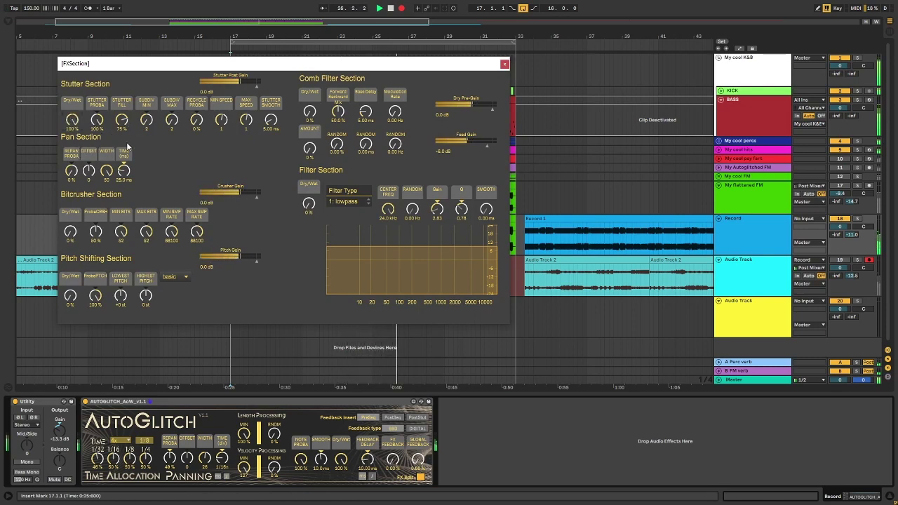
pyautogui.moveTo(175, 124); pyautogui.dragTo(175, 117)
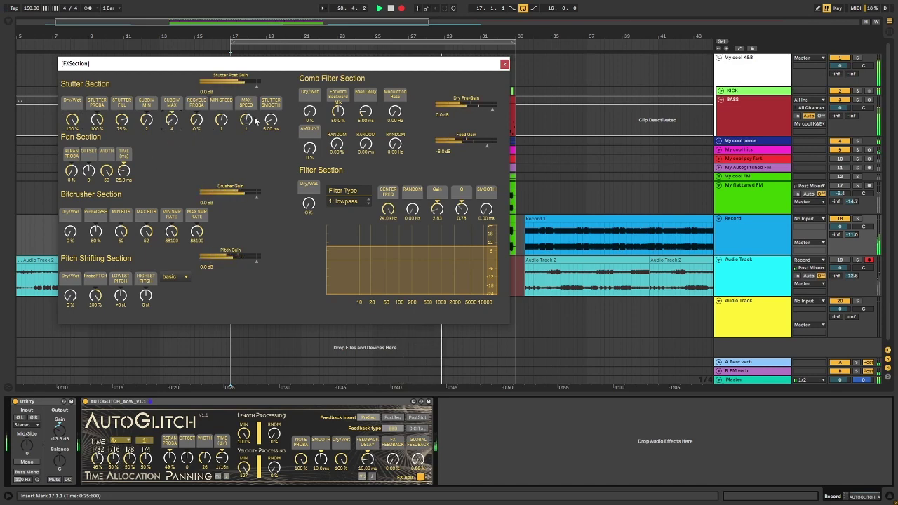
pyautogui.moveTo(270, 120); pyautogui.dragTo(270, 133)
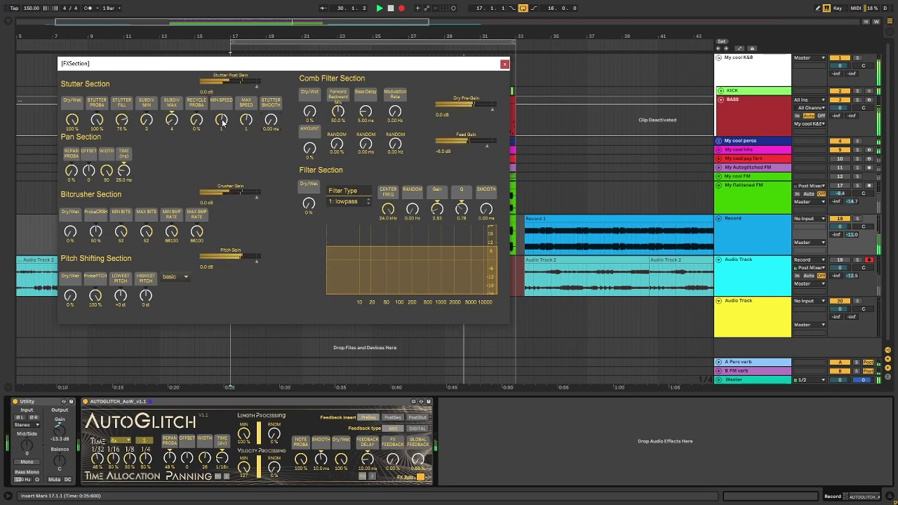
pyautogui.moveTo(197, 120); pyautogui.dragTo(197, 115)
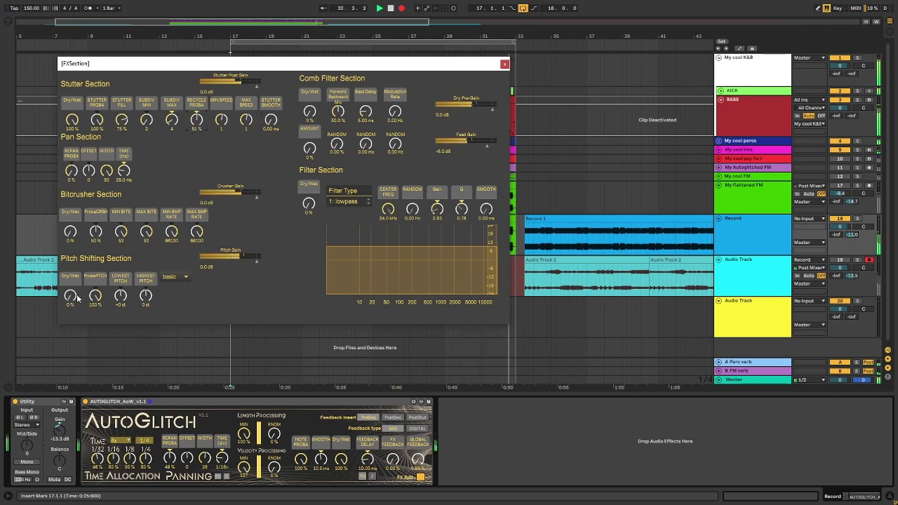
# - Set AutoGlitch's pitch shifting to best quality with 100% Dry/Wet and raise its highest pitch
pyautogui.click(172, 276)
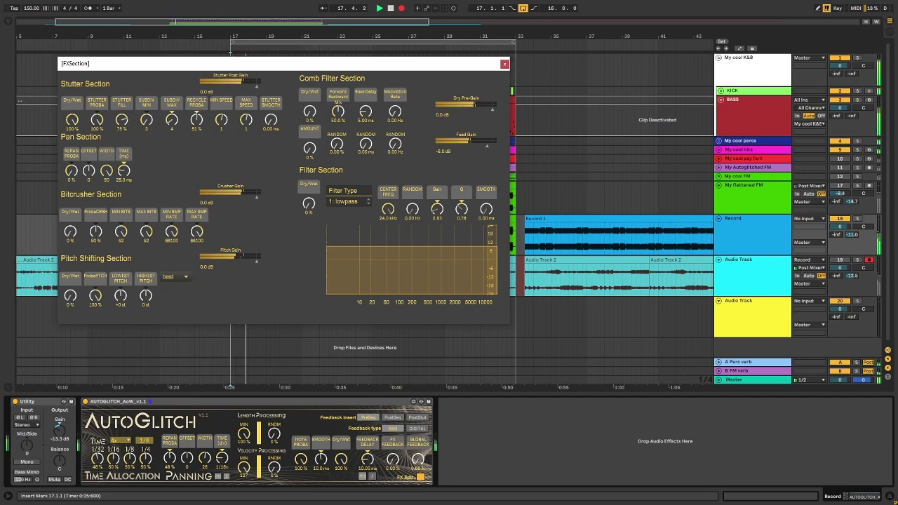
pyautogui.moveTo(71, 297); pyautogui.dragTo(70, 258)
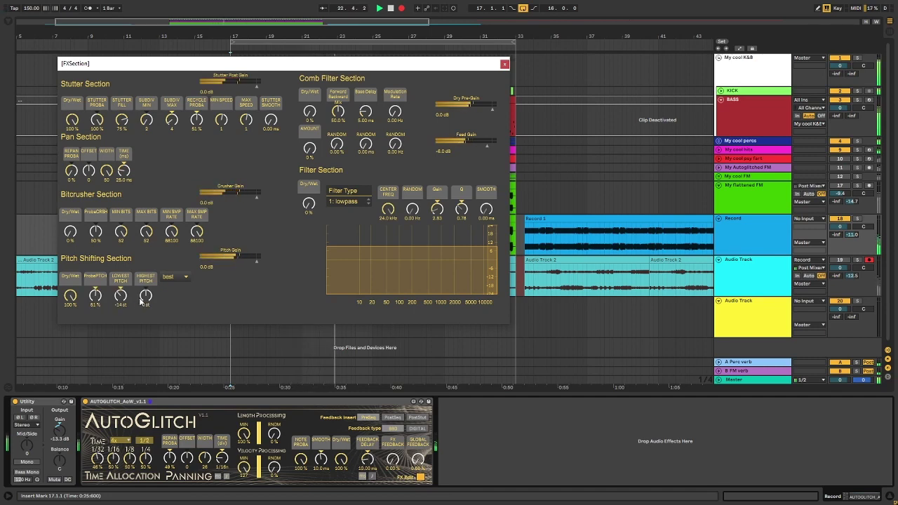
pyautogui.moveTo(145, 296); pyautogui.dragTo(145, 270)
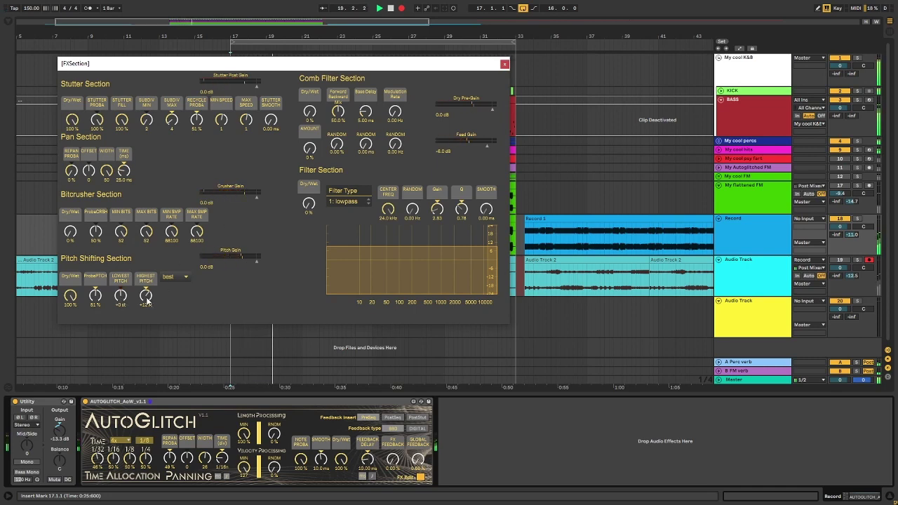
pyautogui.moveTo(146, 295); pyautogui.dragTo(146, 280)
# - Set the stutter's Subdiv Max to 2 and Recycle Proba to 41%, and bring the pitch shifting Dry/Wet down to 0%
pyautogui.moveTo(167, 124); pyautogui.dragTo(194, 167)
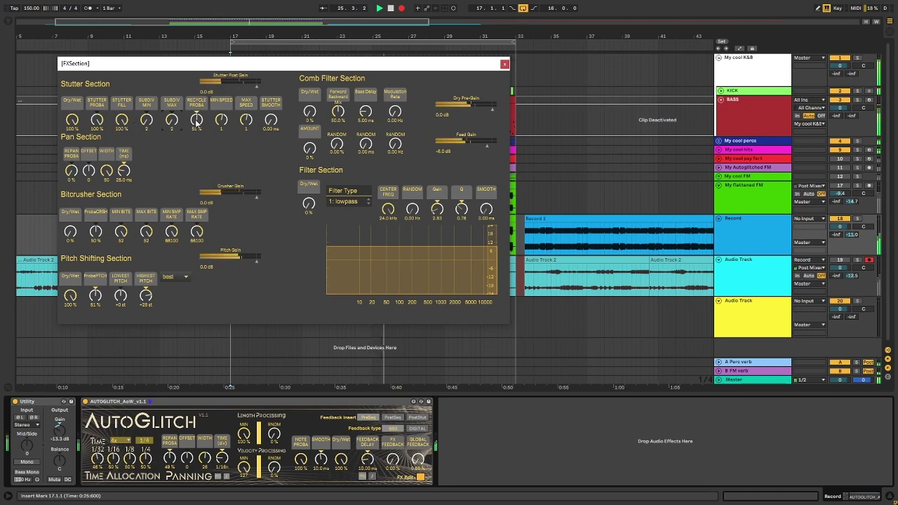
pyautogui.moveTo(198, 122); pyautogui.dragTo(198, 120)
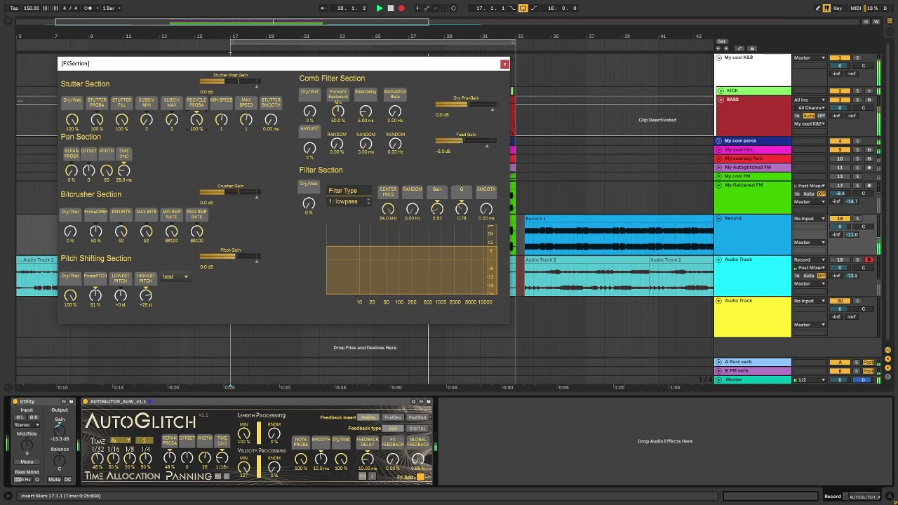
pyautogui.moveTo(197, 120); pyautogui.dragTo(197, 153)
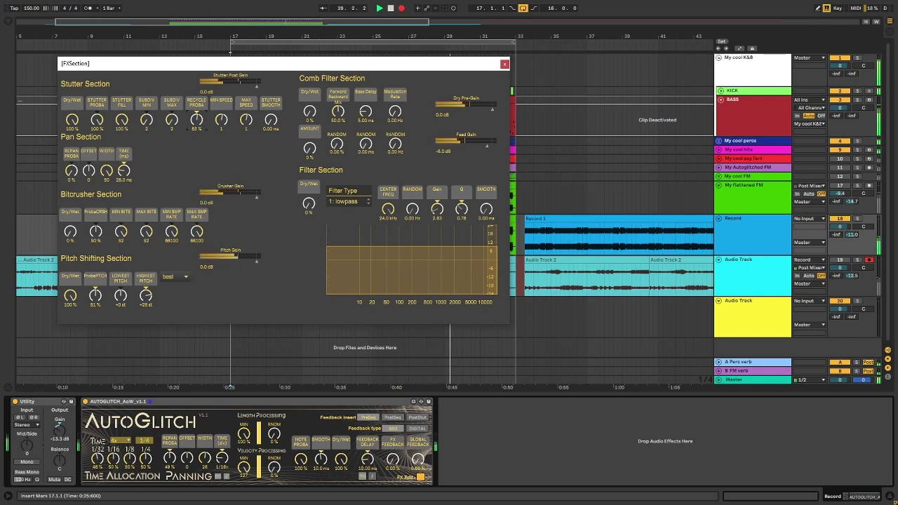
pyautogui.moveTo(197, 121); pyautogui.dragTo(197, 118)
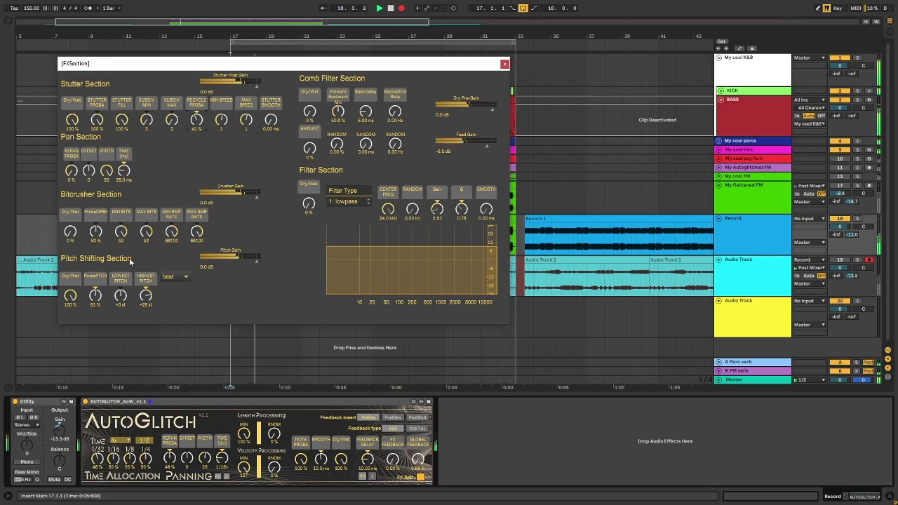
pyautogui.moveTo(70, 296); pyautogui.dragTo(78, 303)
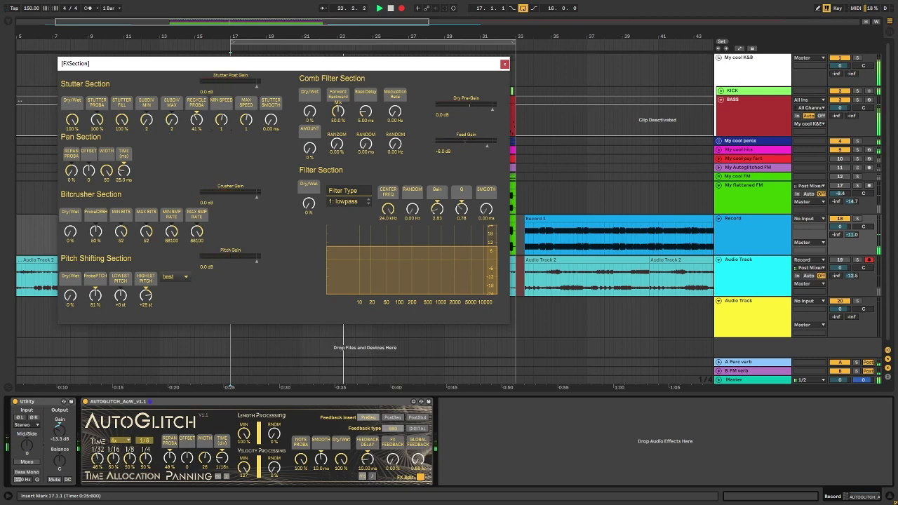
# - Try a stutter speed of 4 with a reduced Stutter Proba, and return Min Speed and Max Speed to 1
pyautogui.moveTo(221, 121); pyautogui.dragTo(221, 118)
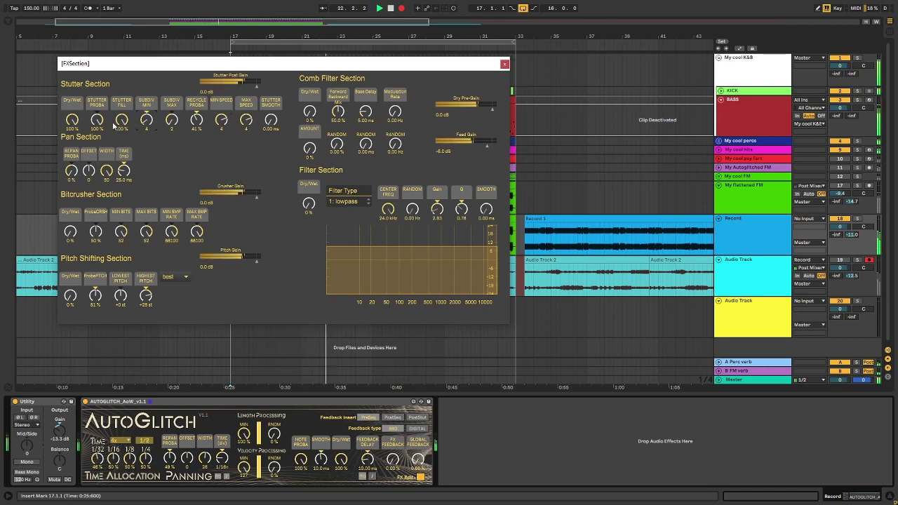
pyautogui.moveTo(100, 126); pyautogui.dragTo(100, 161)
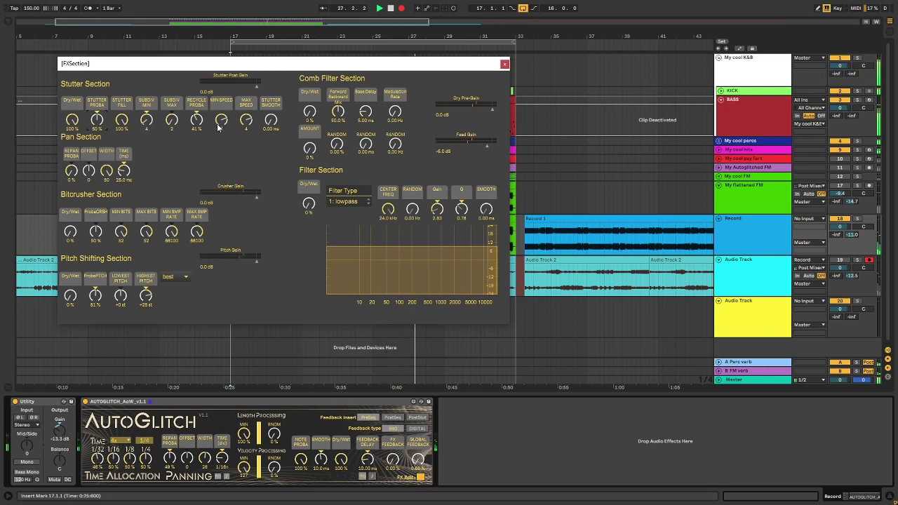
pyautogui.moveTo(222, 123); pyautogui.dragTo(248, 123)
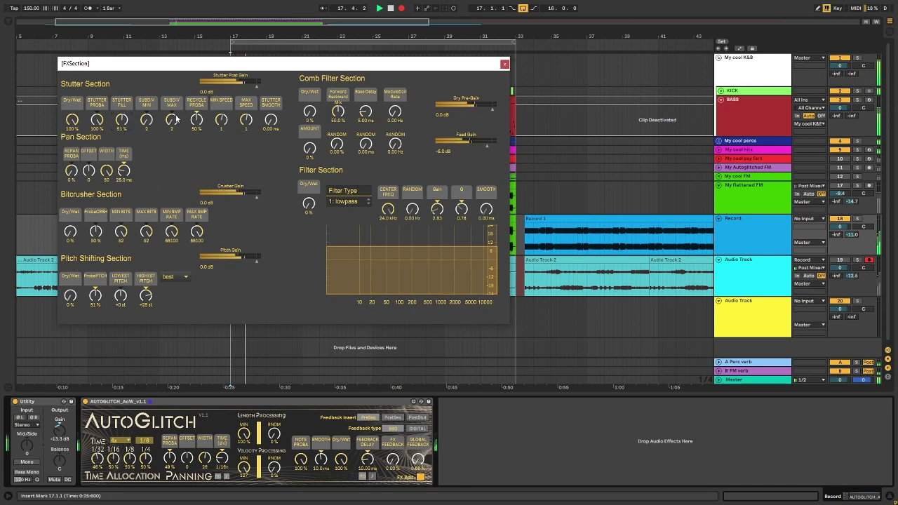
# - Set AutoGlitch's time multiplier to 8x, with Stutter Fill and Stutter Proba at 100% and Recycle Proba at 0%
pyautogui.click(121, 441)
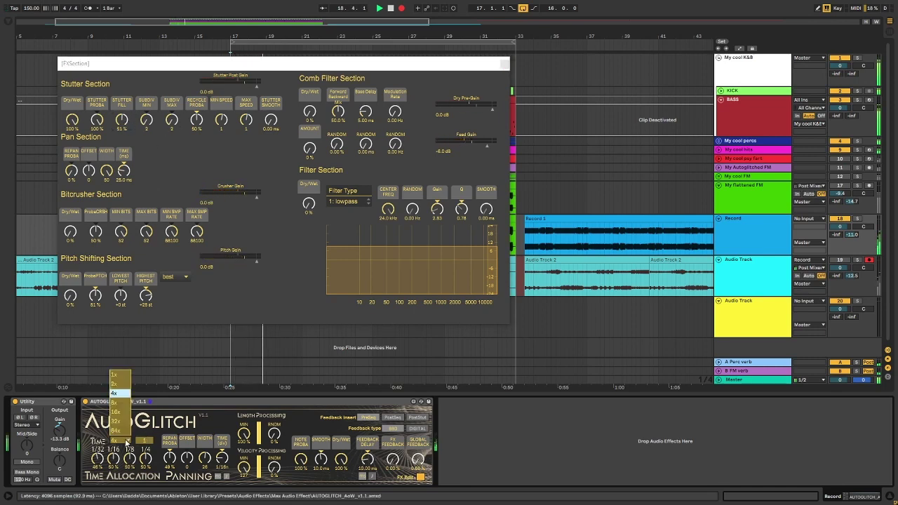
pyautogui.click(120, 403)
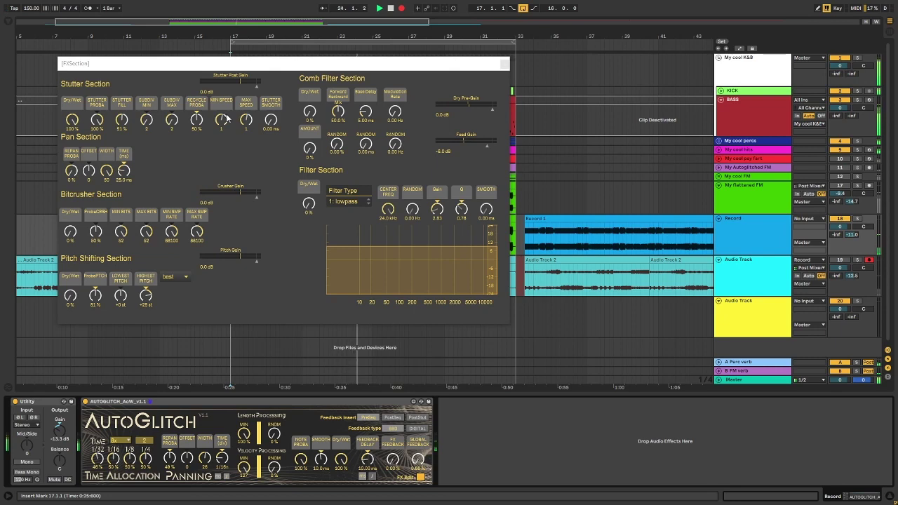
pyautogui.moveTo(122, 122); pyautogui.dragTo(122, 78)
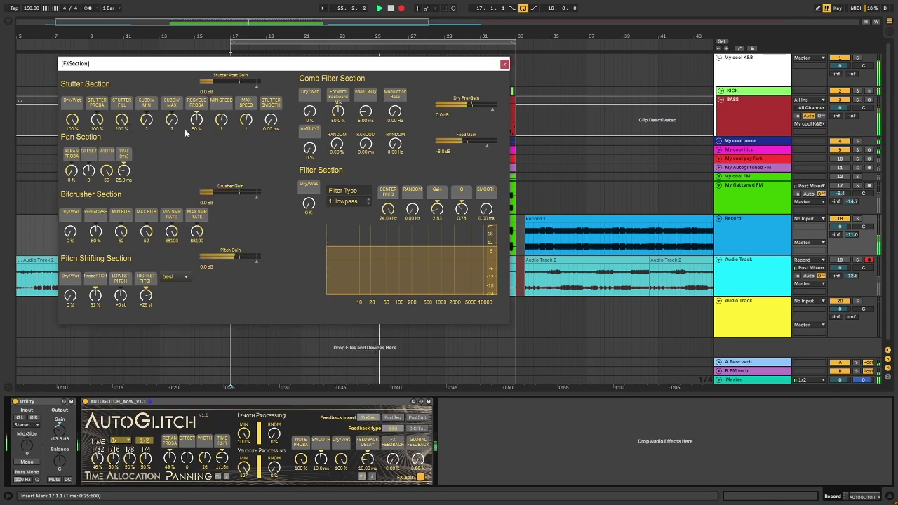
pyautogui.moveTo(98, 122); pyautogui.dragTo(98, 159)
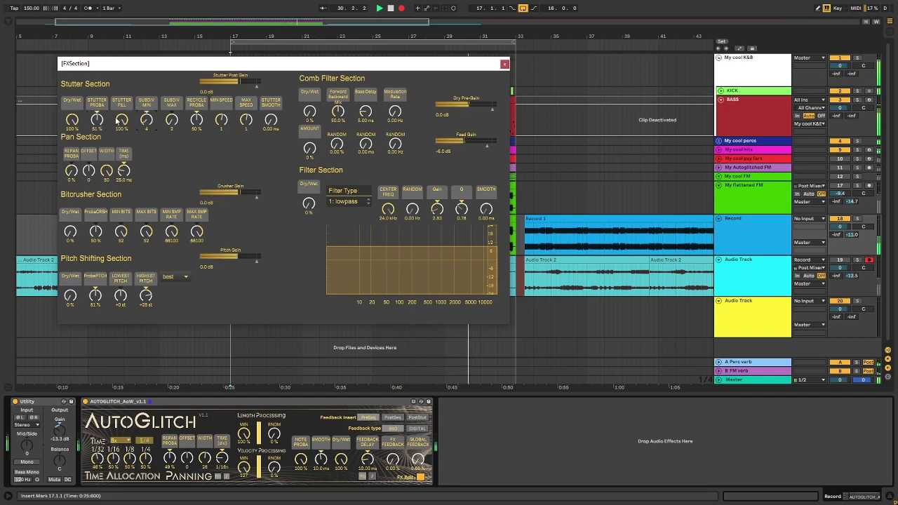
pyautogui.moveTo(97, 121); pyautogui.dragTo(96, 90)
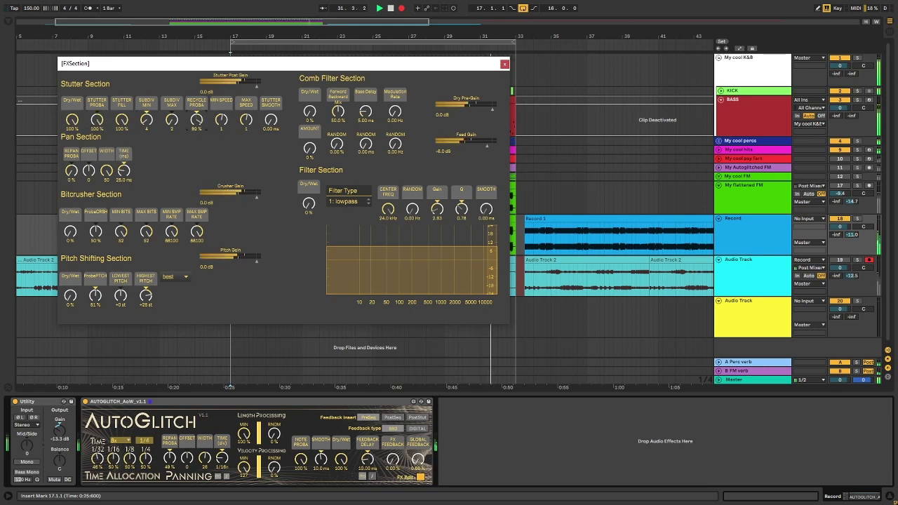
pyautogui.moveTo(197, 121); pyautogui.dragTo(197, 149)
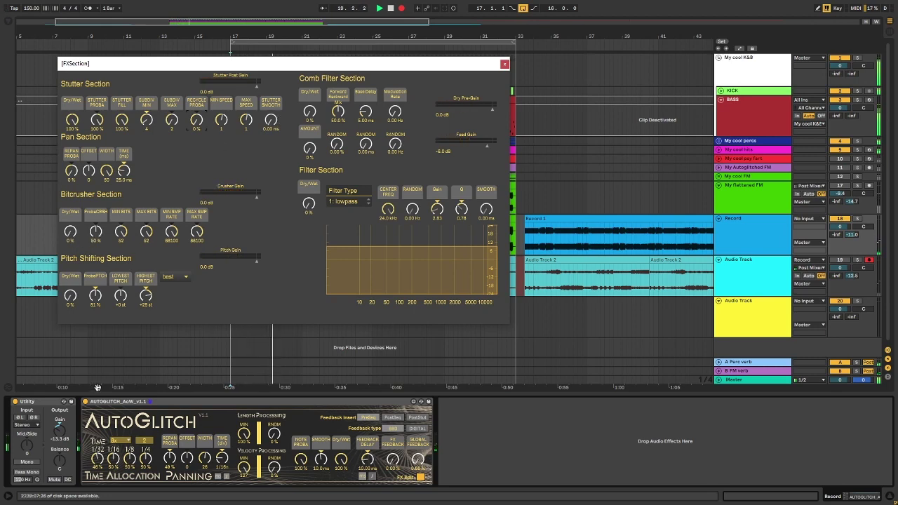
# - Set the time multiplier to 4x, with stutter Subdiv Min at 2, Recycle Proba at about 48% and Stutter Smooth at 1 ms
pyautogui.click(122, 440)
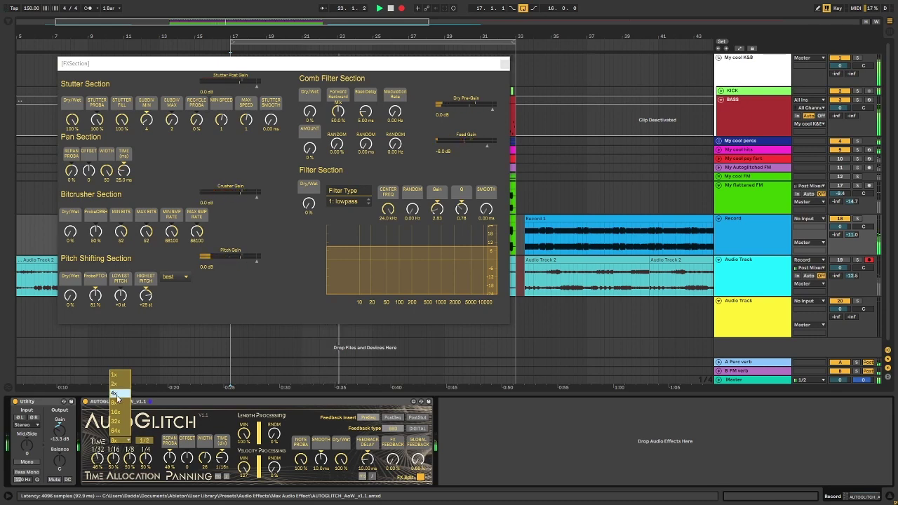
pyautogui.click(117, 398)
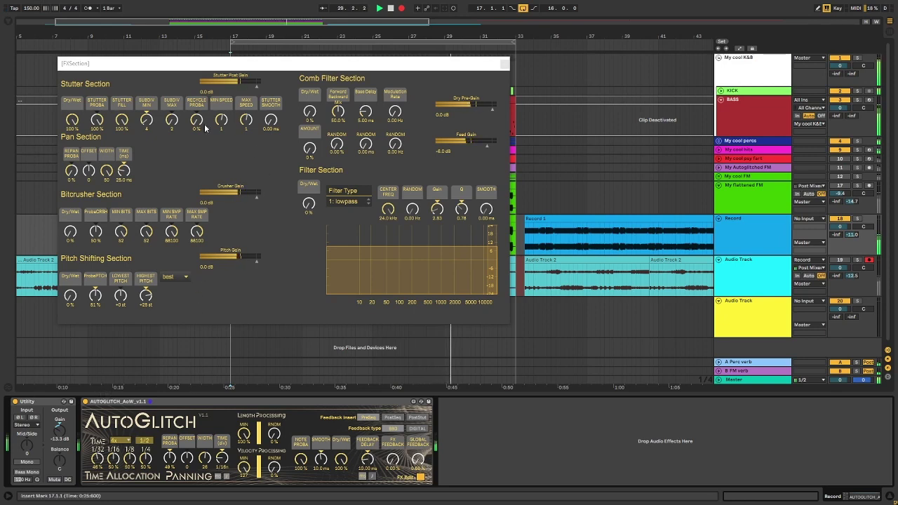
pyautogui.moveTo(147, 122); pyautogui.dragTo(147, 137)
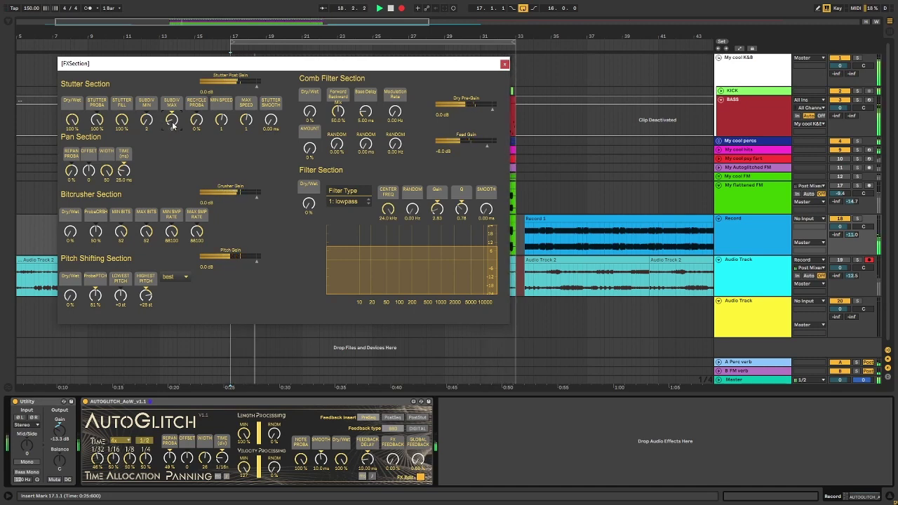
pyautogui.moveTo(195, 123); pyautogui.dragTo(195, 77)
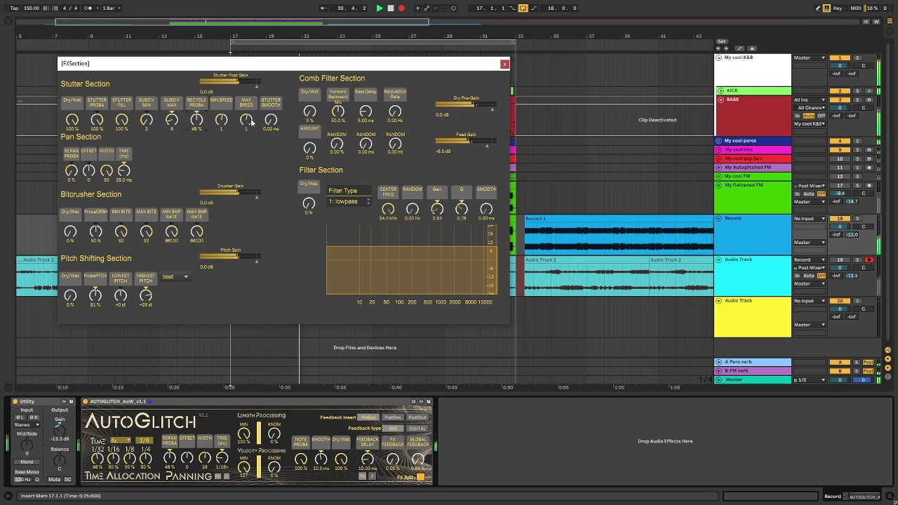
pyautogui.moveTo(271, 120); pyautogui.dragTo(270, 117)
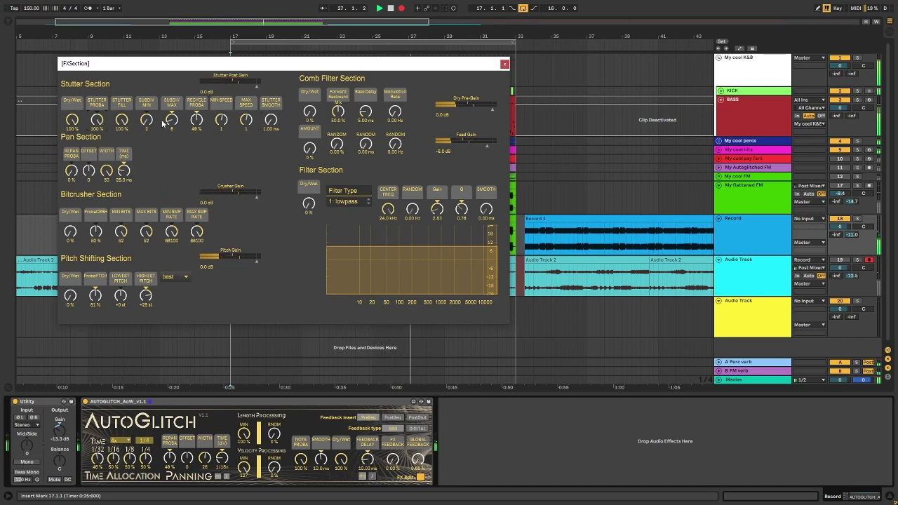
# - Set the stutter's Recycle Proba to 0%, pitch shifting Dry/Wet and ProbaPITCH to 100%, with Highest Pitch at +14 st, and close the FX section window
pyautogui.moveTo(196, 120); pyautogui.dragTo(197, 126)
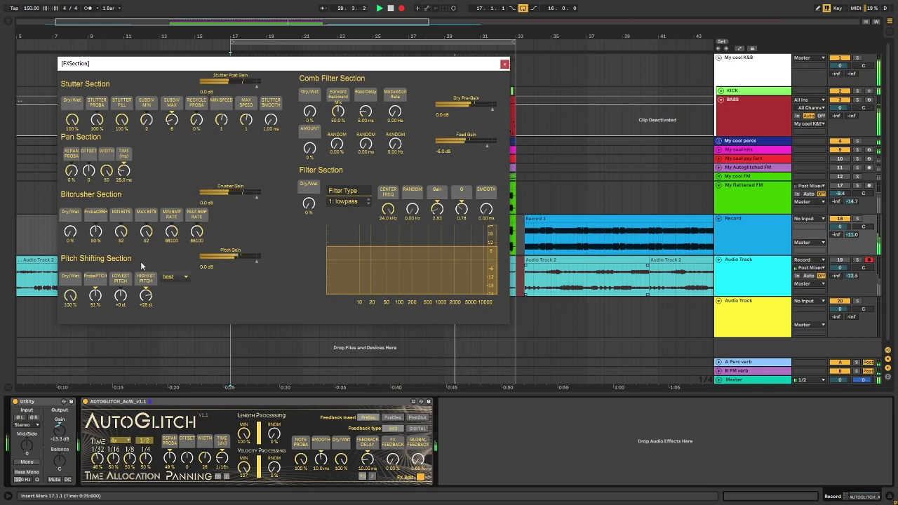
pyautogui.moveTo(97, 296); pyautogui.dragTo(147, 311)
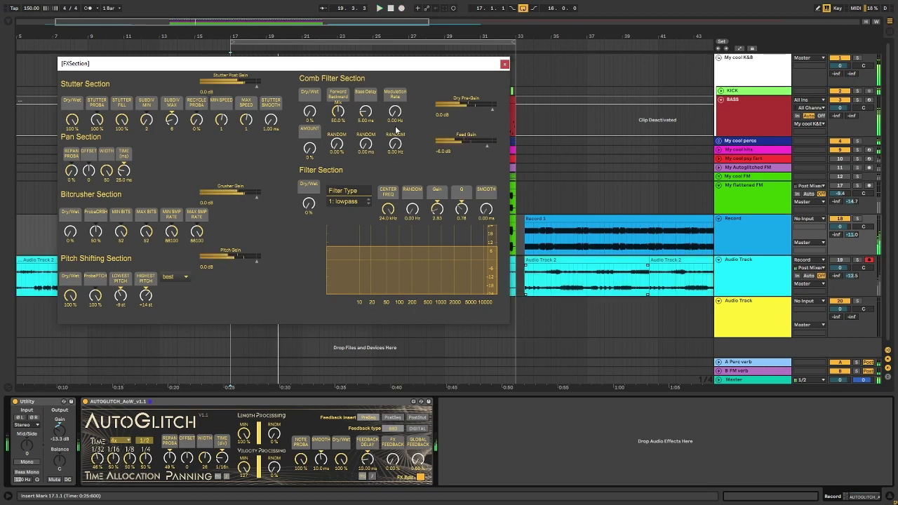
pyautogui.click(504, 64)
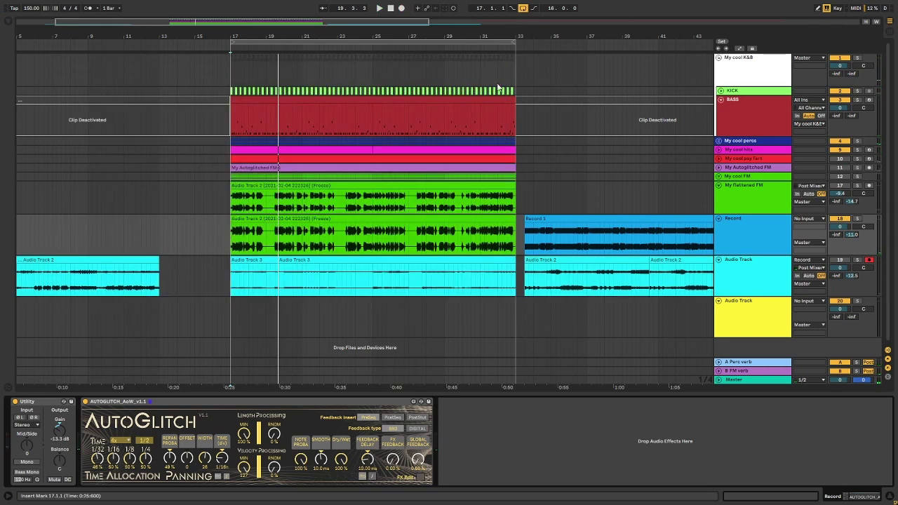
# - Delete the short first take at bar 17 on the Audio Track and extend the remaining recording's start back to bar 17
pyautogui.click(293, 261)
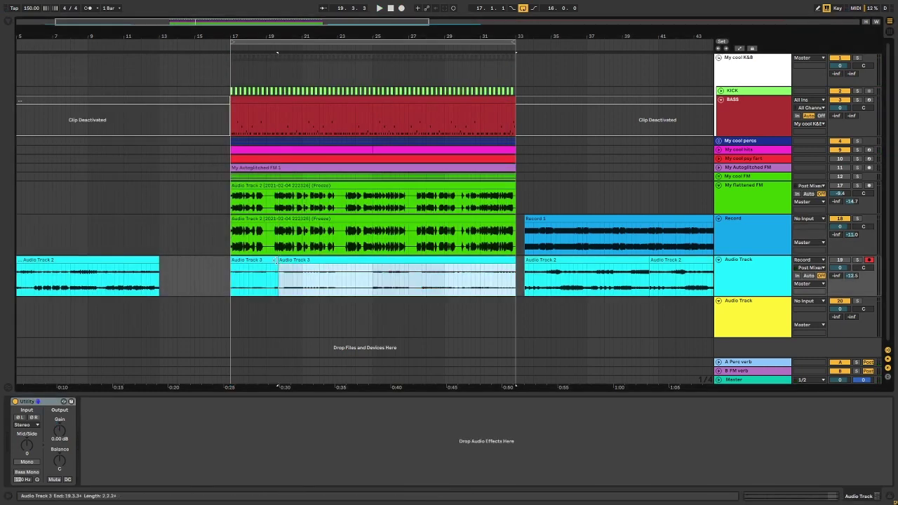
pyautogui.click(258, 261)
pyautogui.press('Delete')
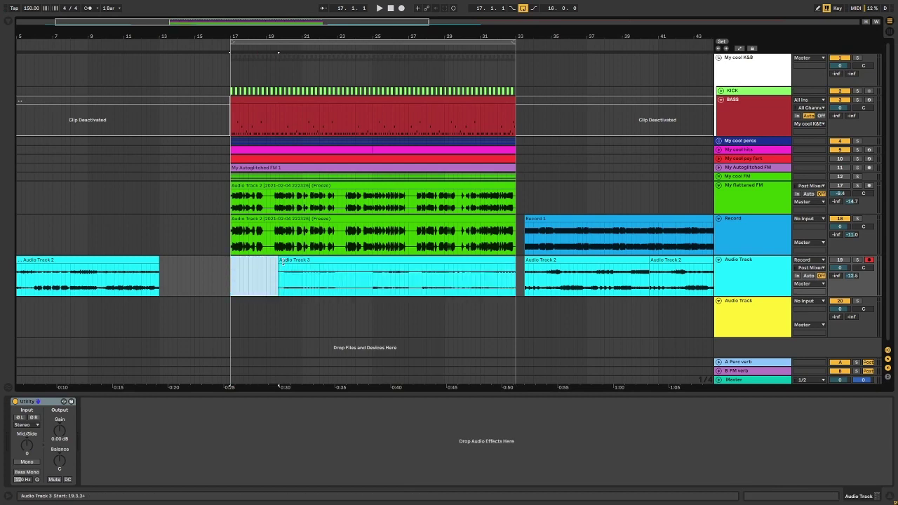
pyautogui.moveTo(280, 261); pyautogui.dragTo(230, 261)
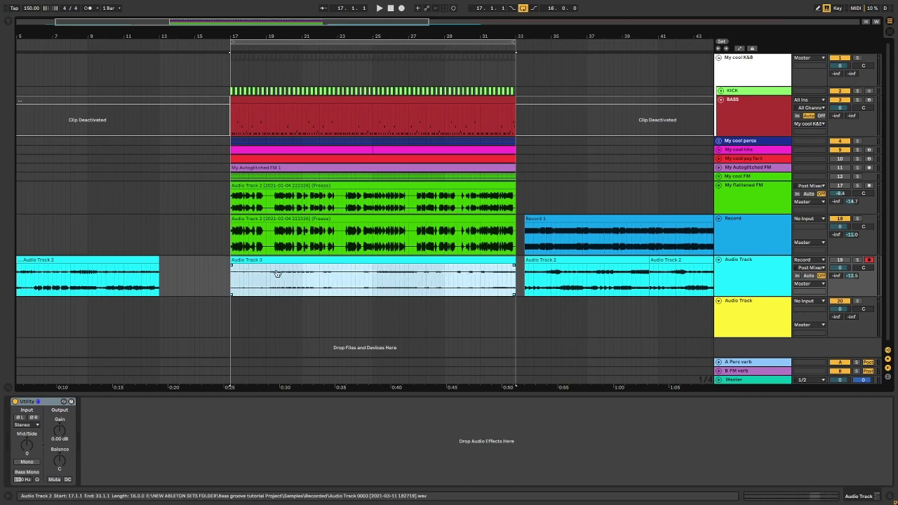
# - Slip the audio inside the recorded clip until its sample start is 1.3.1, keeping the clip at bars 17 to 33
pyautogui.doubleClick(260, 274)
pyautogui.click(267, 259)
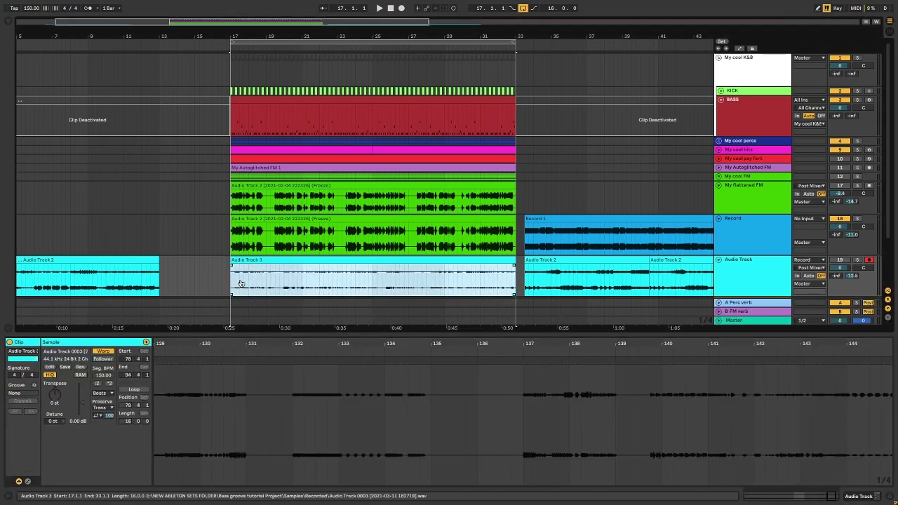
pyautogui.moveTo(240, 284); pyautogui.dragTo(314, 285)
pyautogui.moveTo(240, 281); pyautogui.dragTo(315, 285)
pyautogui.moveTo(240, 282); pyautogui.dragTo(315, 287)
pyautogui.moveTo(240, 285); pyautogui.dragTo(317, 289)
pyautogui.moveTo(240, 282); pyautogui.dragTo(317, 287)
pyautogui.moveTo(240, 285); pyautogui.dragTo(317, 289)
pyautogui.moveTo(240, 285); pyautogui.dragTo(435, 291)
pyautogui.moveTo(269, 284); pyautogui.dragTo(391, 292)
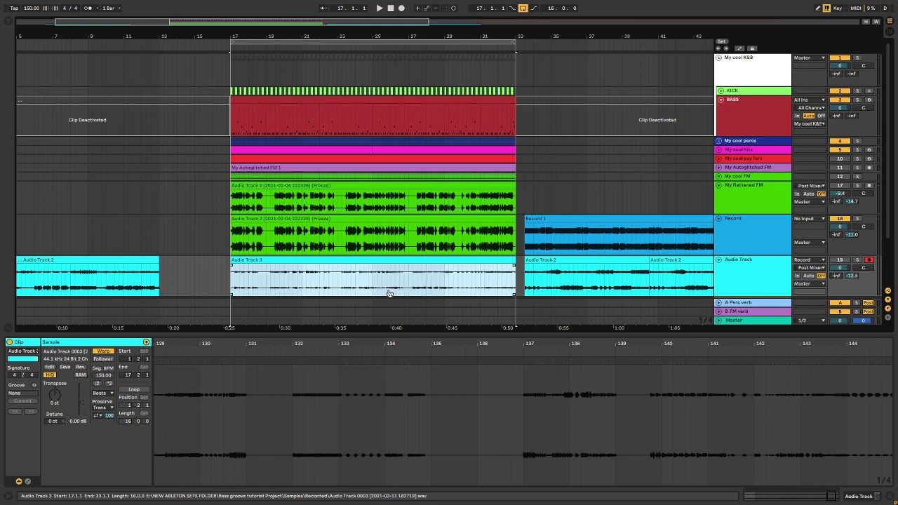
pyautogui.scroll(5, 222, 290)
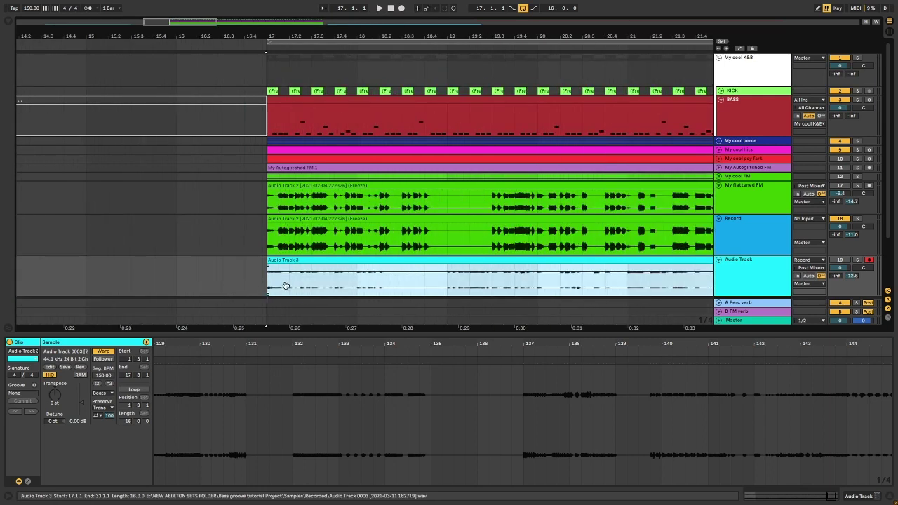
pyautogui.scroll(-5, 279, 287)
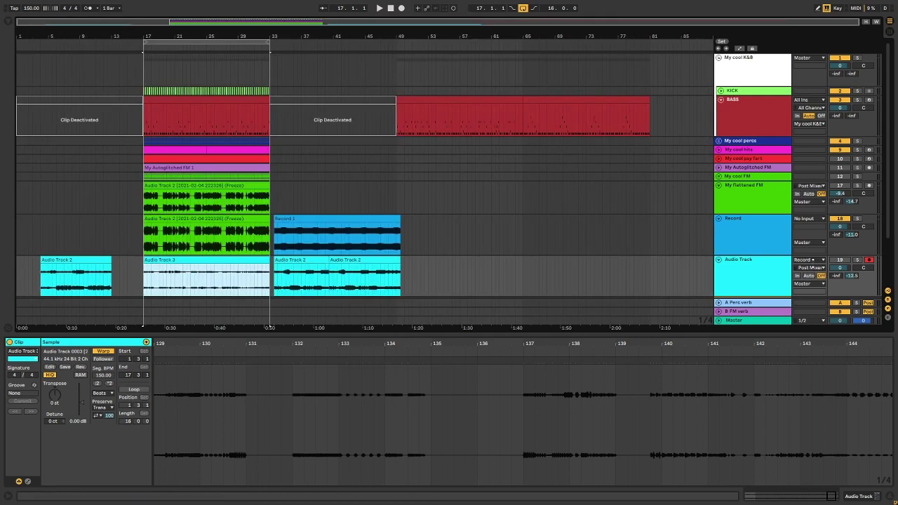
# - Turn off the Record track, play the loop and raise the recorded clip's gain to 7.81 dB
pyautogui.click(834, 220)
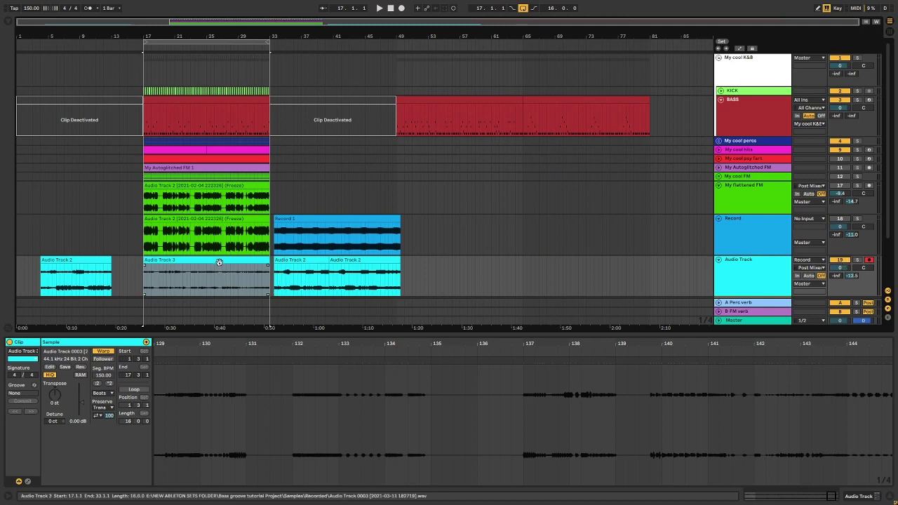
pyautogui.press('space')
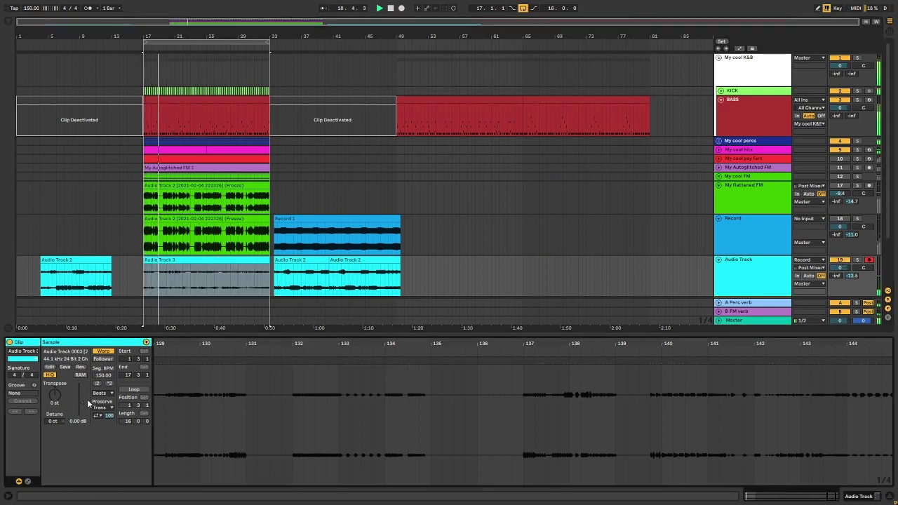
pyautogui.moveTo(82, 402); pyautogui.dragTo(82, 394)
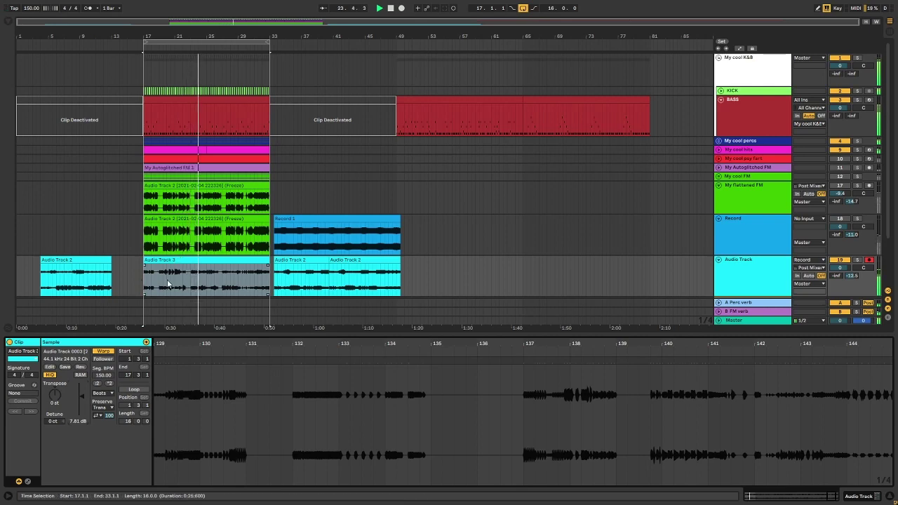
# - Listen through the recorded clip on the Audio Track and move it out of the loop to start at bar 52
pyautogui.scroll(-1, 133, 275)
pyautogui.scroll(3, 133, 274)
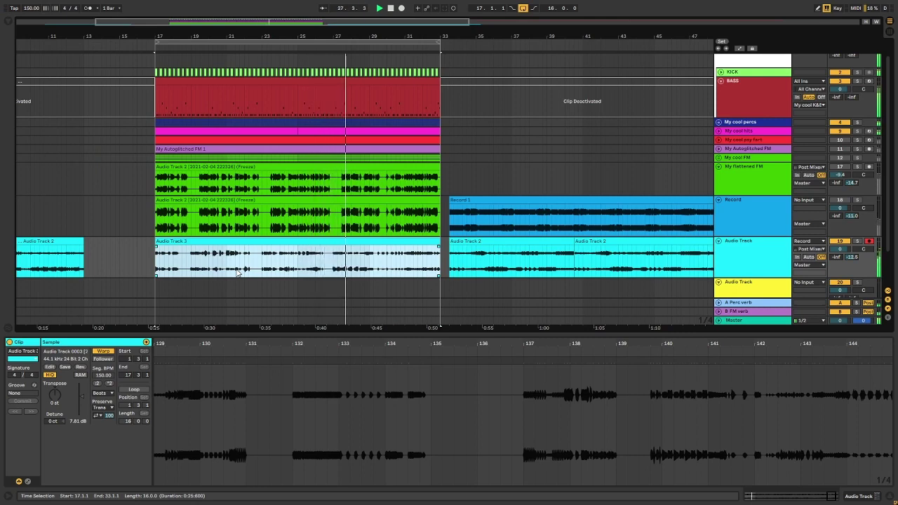
pyautogui.scroll(3, 353, 269)
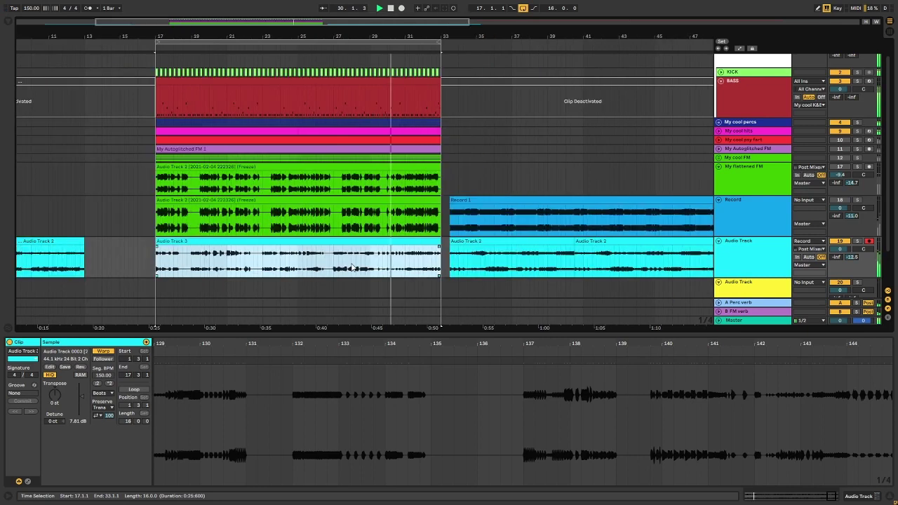
pyautogui.scroll(-3, 353, 269)
pyautogui.scroll(-3, 137, 256)
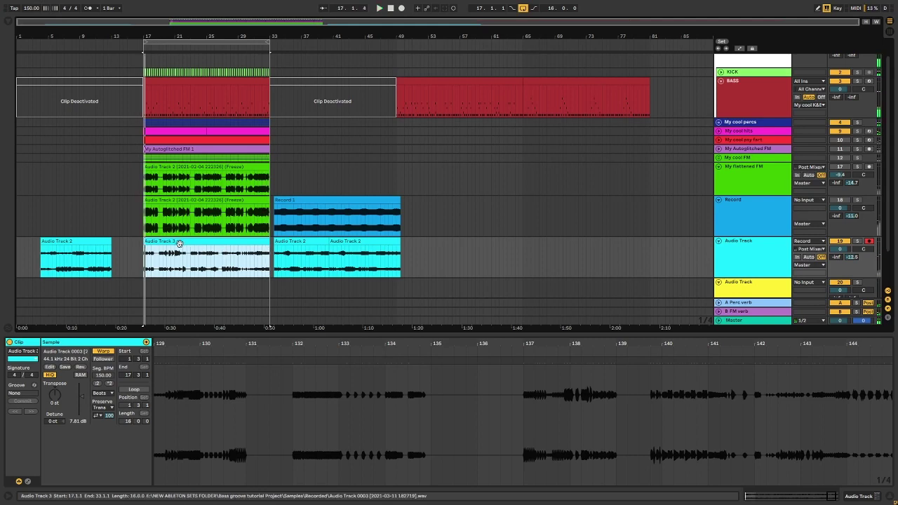
pyautogui.moveTo(184, 242); pyautogui.dragTo(454, 253)
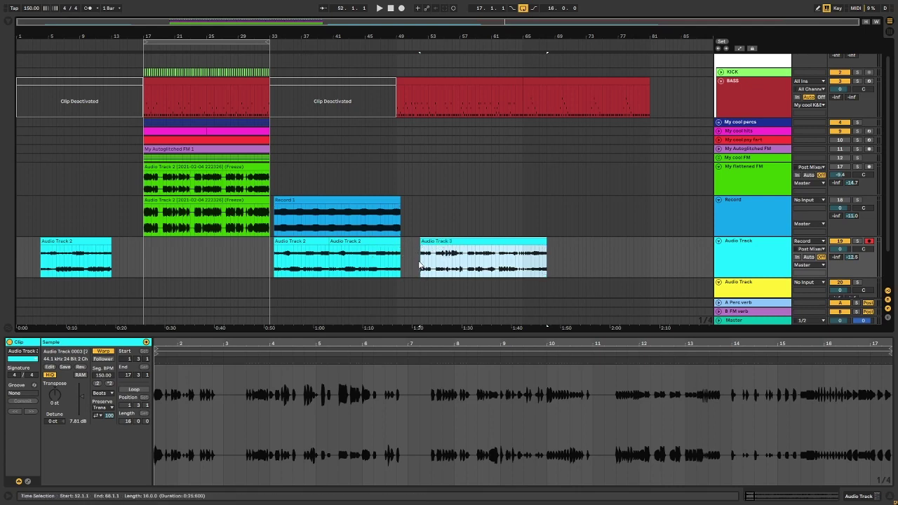
# - Select the frozen FM clip on the Record track and play the arrangement from bar 17
pyautogui.scroll(-2, 438, 253)
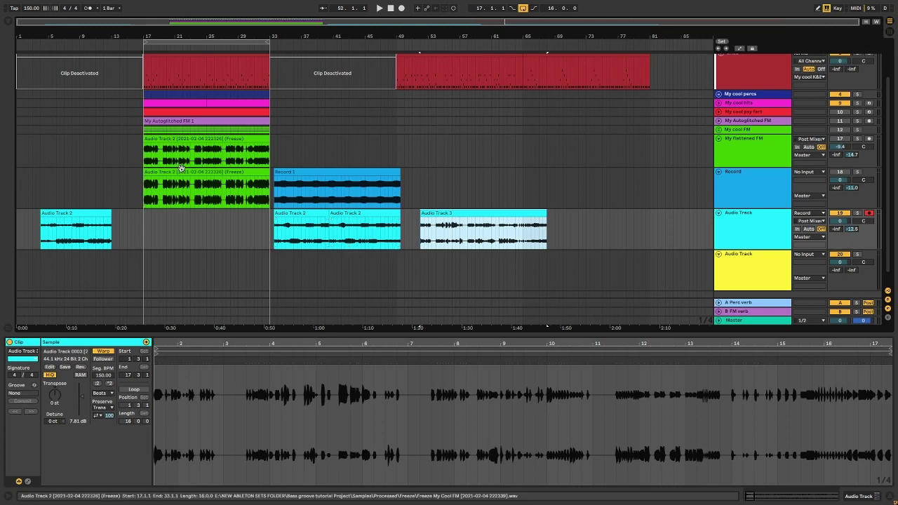
pyautogui.click(181, 168)
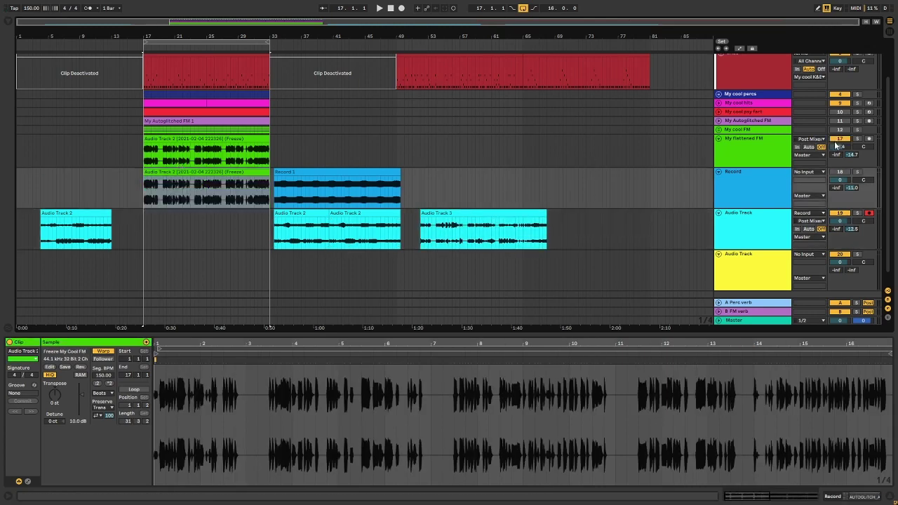
pyautogui.click(160, 170)
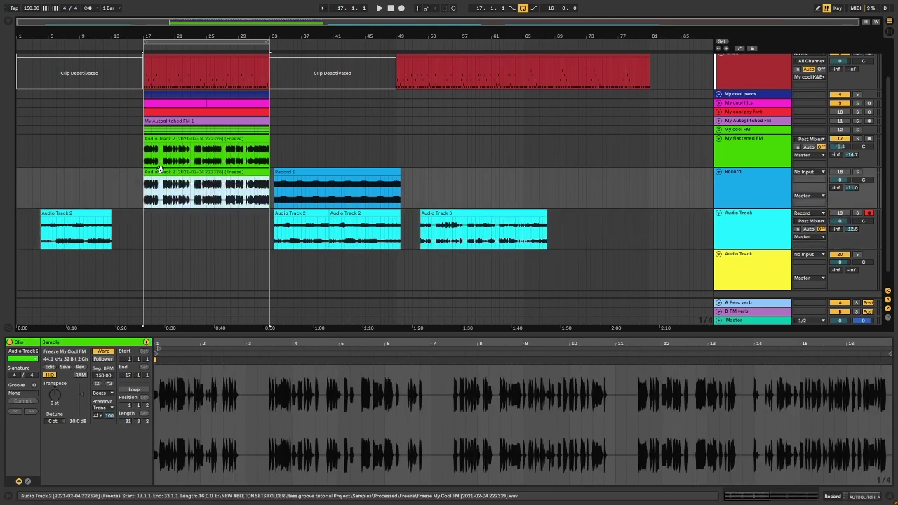
pyautogui.press('space')
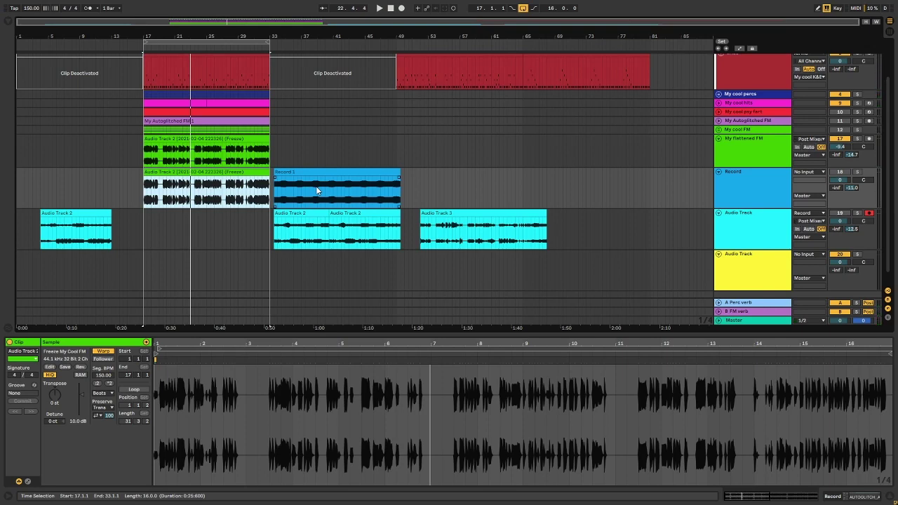
pyautogui.click(192, 172)
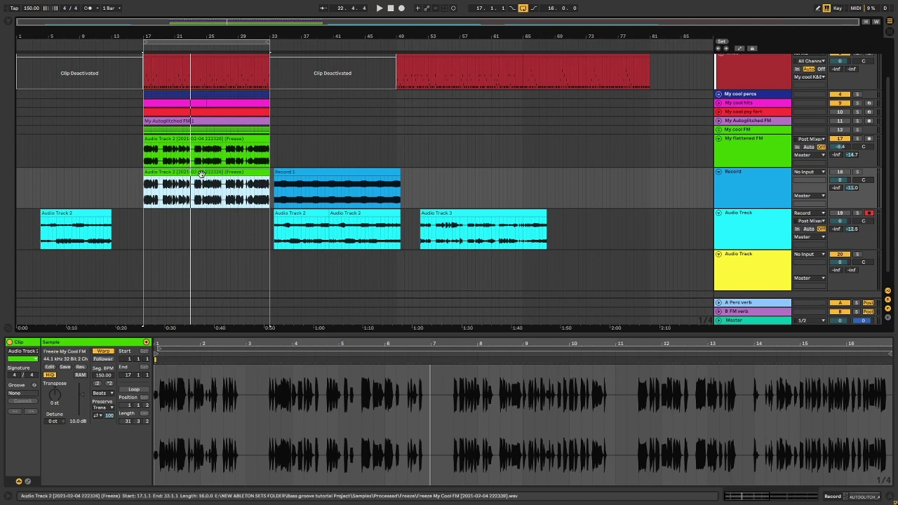